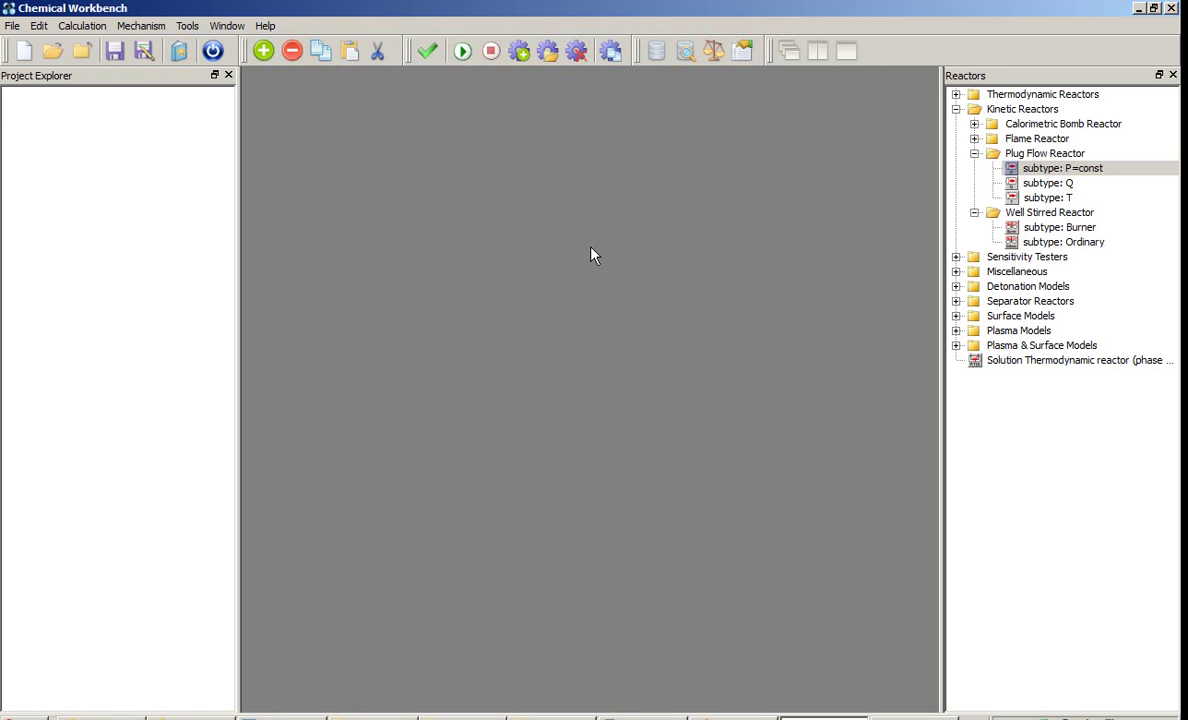
# Step: Create a new Chain of reactors project and name it 'GT burner'
pyautogui.click(13, 26)
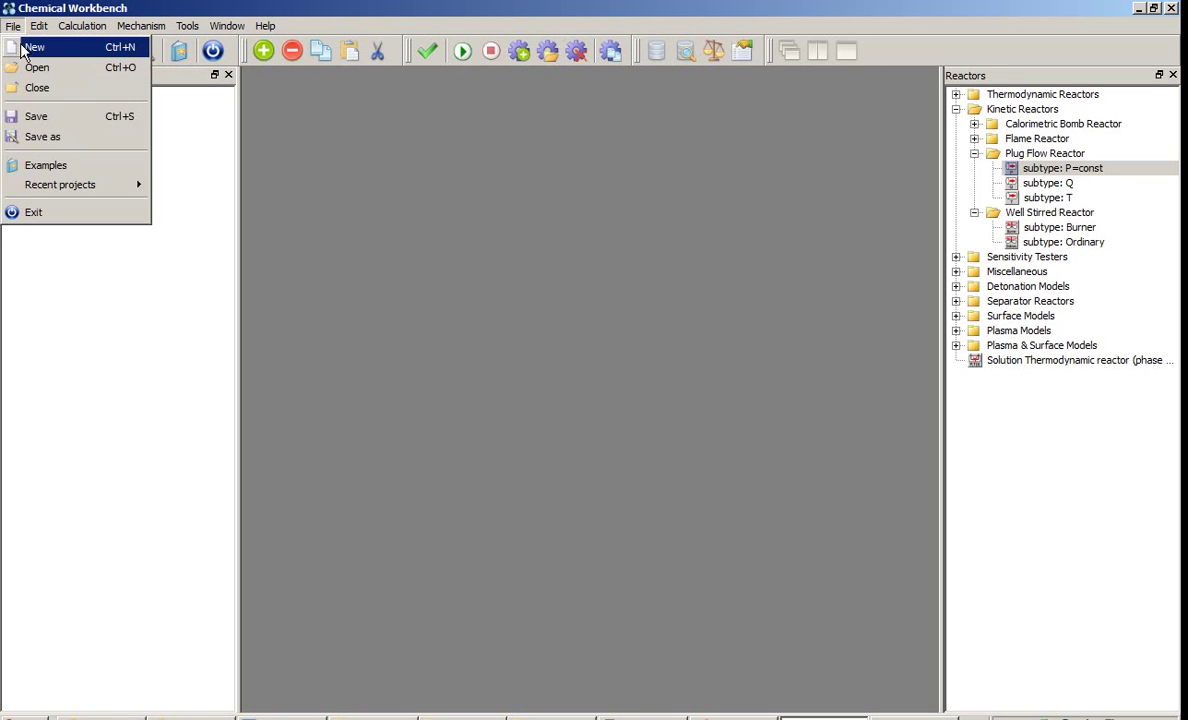
pyautogui.click(30, 47)
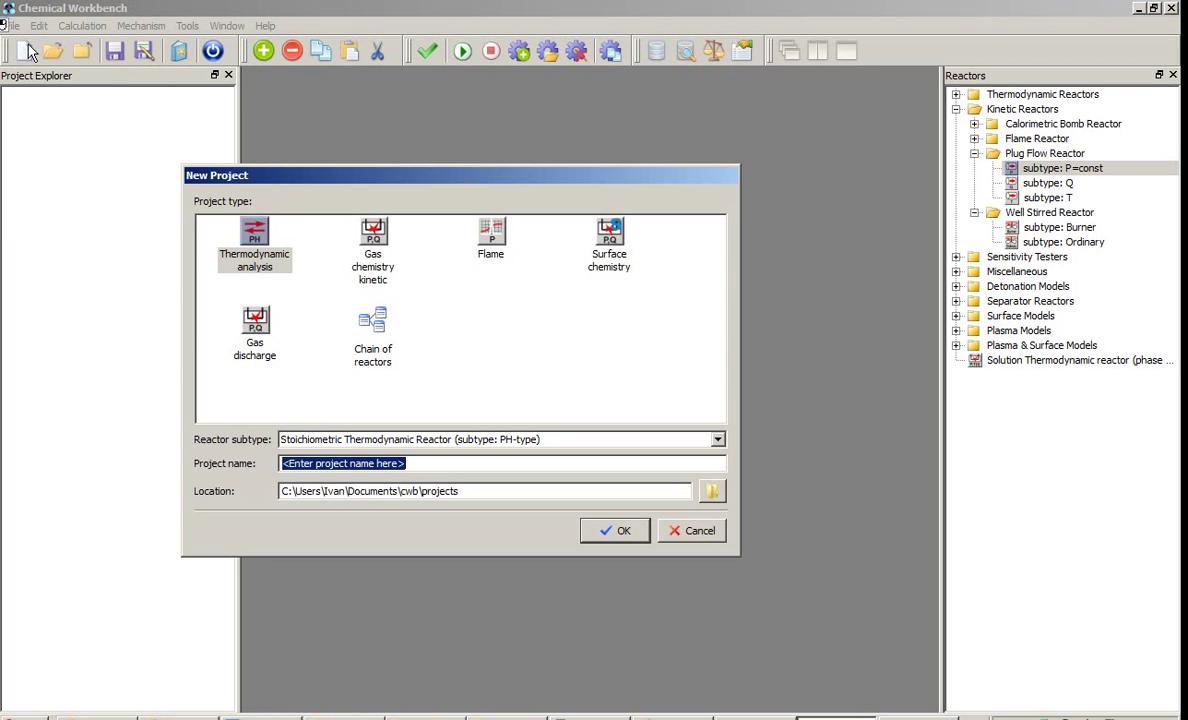
pyautogui.click(372, 340)
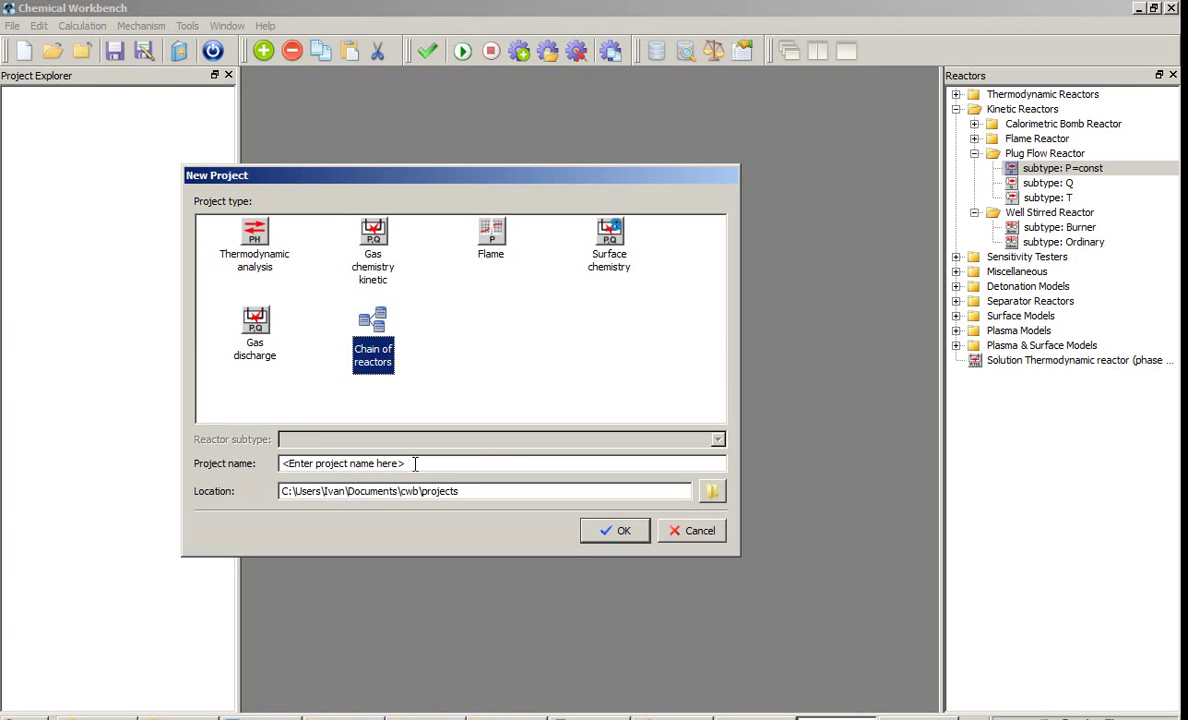
pyautogui.moveTo(415, 463); pyautogui.dragTo(269, 462)
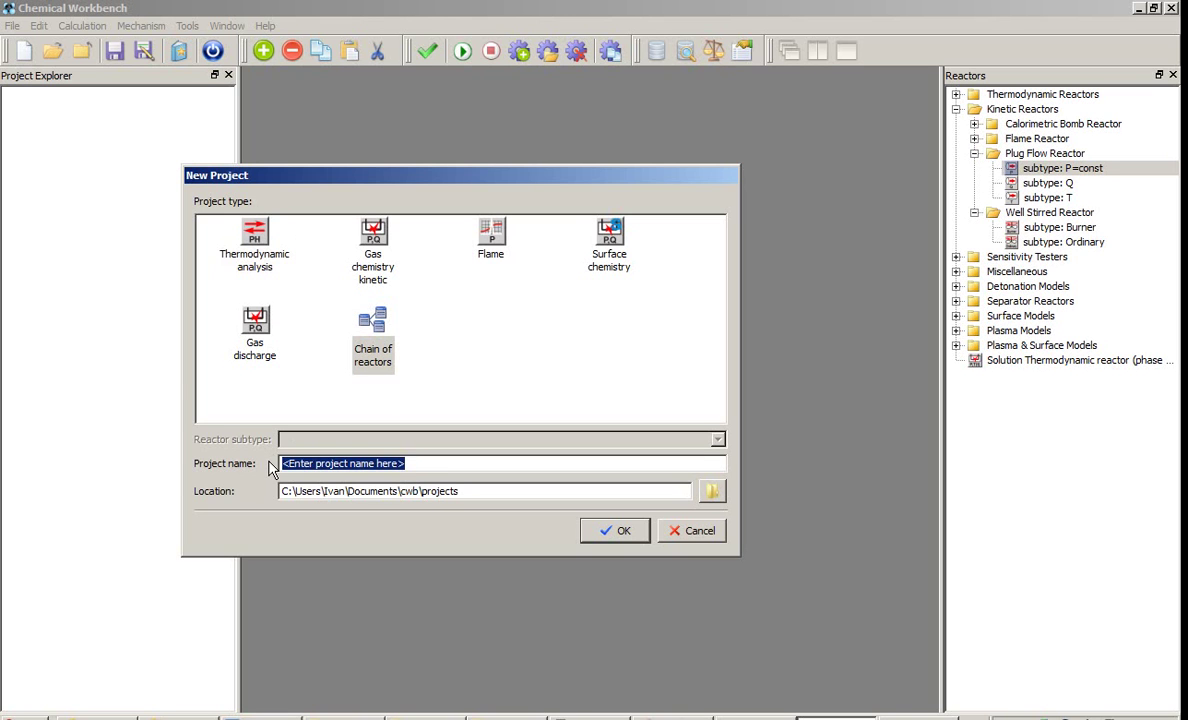
pyautogui.write('GT bu')
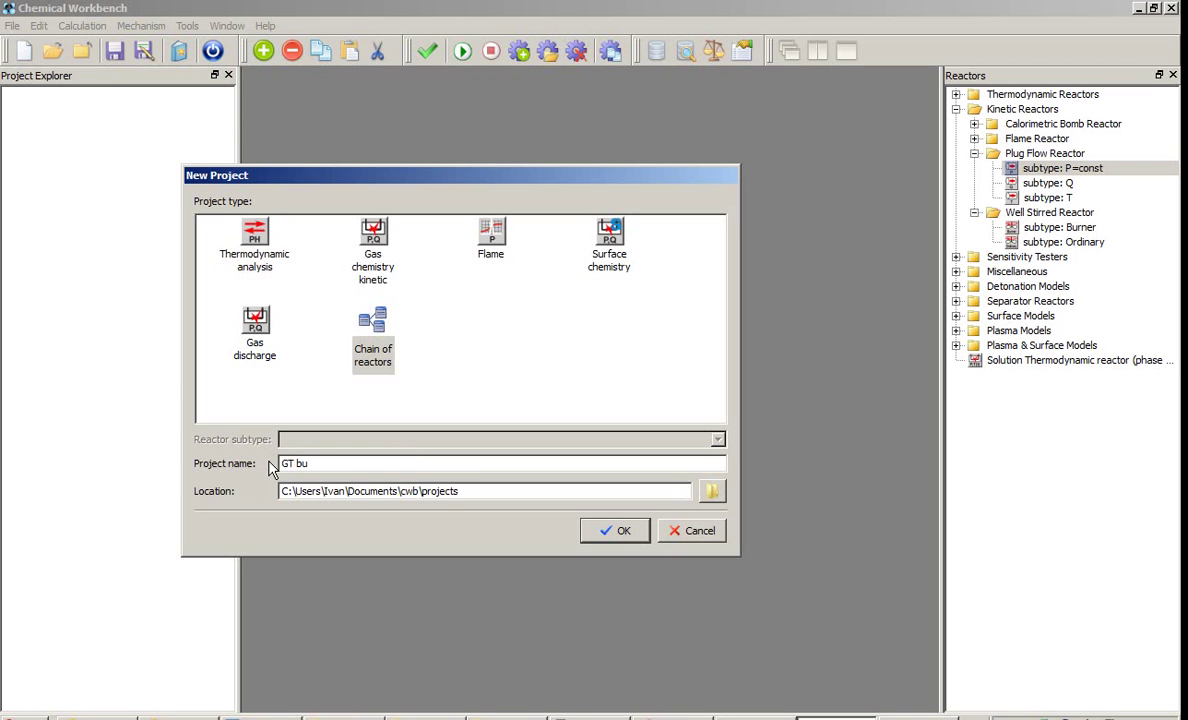
pyautogui.write('rner')
pyautogui.click(618, 532)
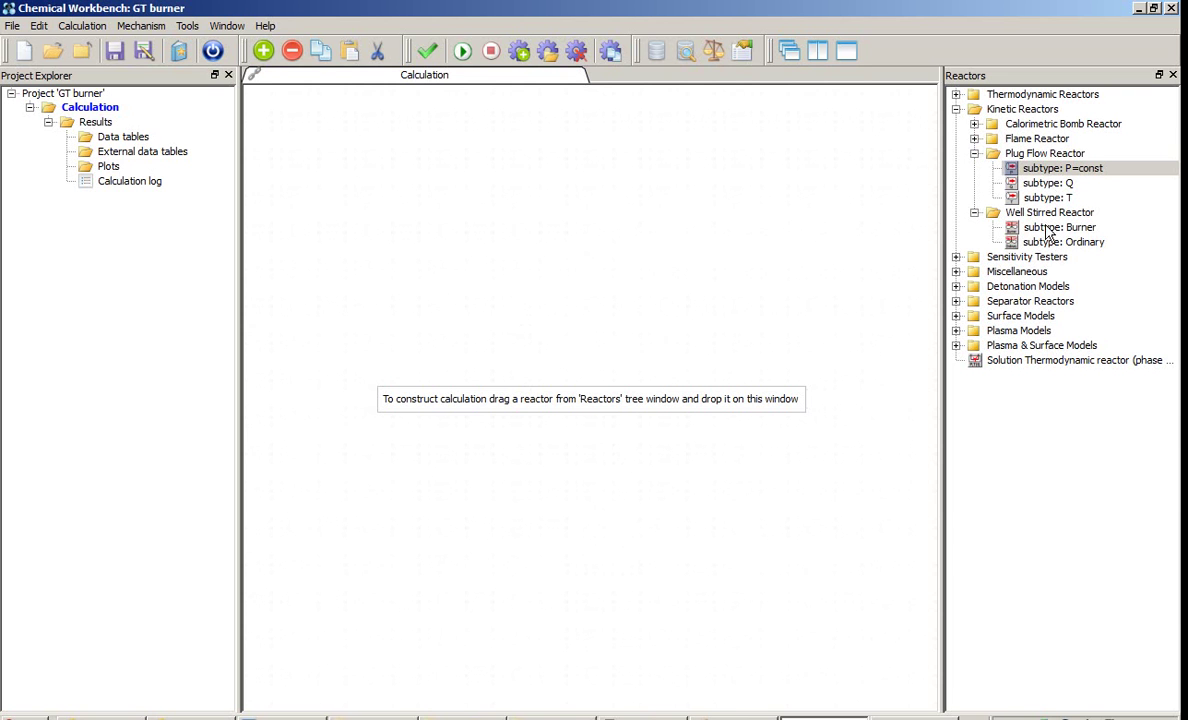
# Step: Place two Burner well-stirred reactors and a P=const plug-flow reactor on the canvas
pyautogui.moveTo(1048, 232); pyautogui.dragTo(417, 310)
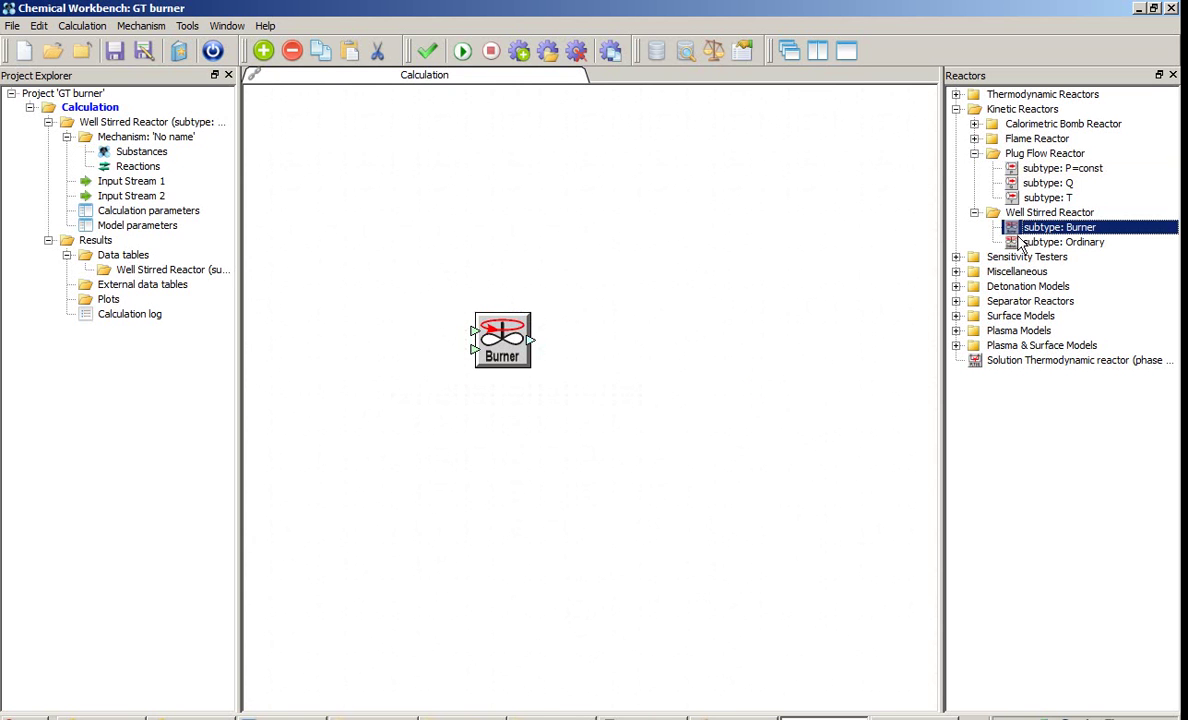
pyautogui.moveTo(1040, 232); pyautogui.dragTo(575, 268)
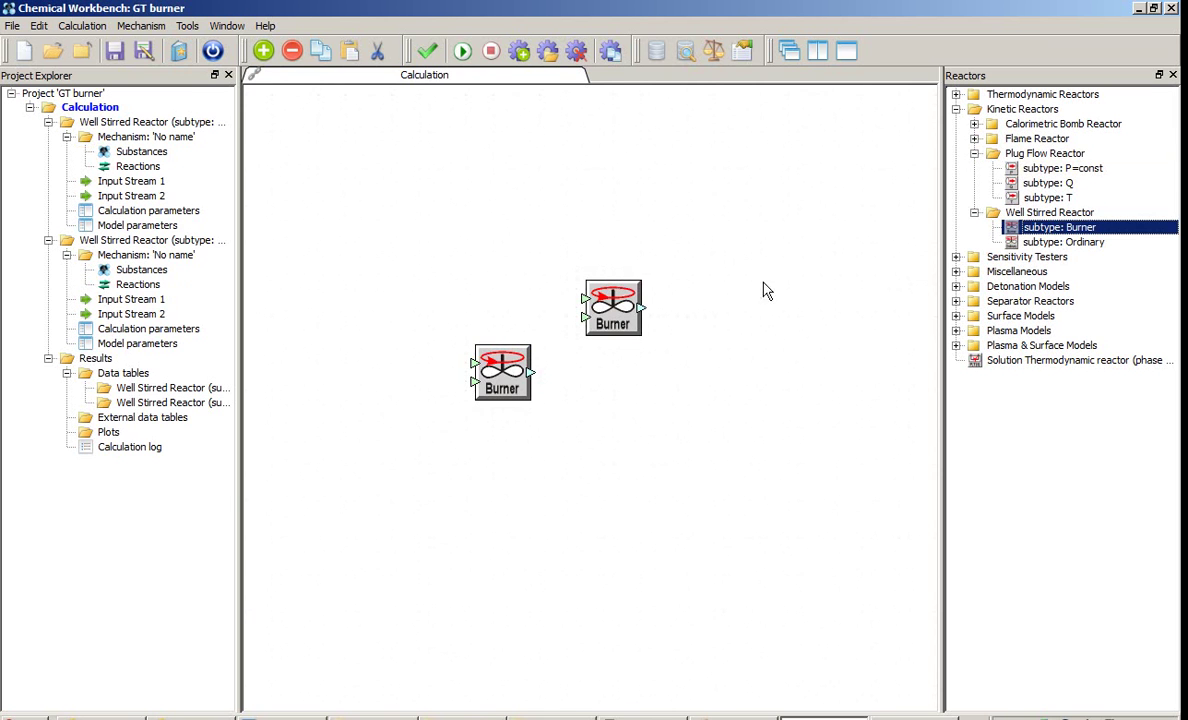
pyautogui.moveTo(1000, 168); pyautogui.dragTo(722, 237)
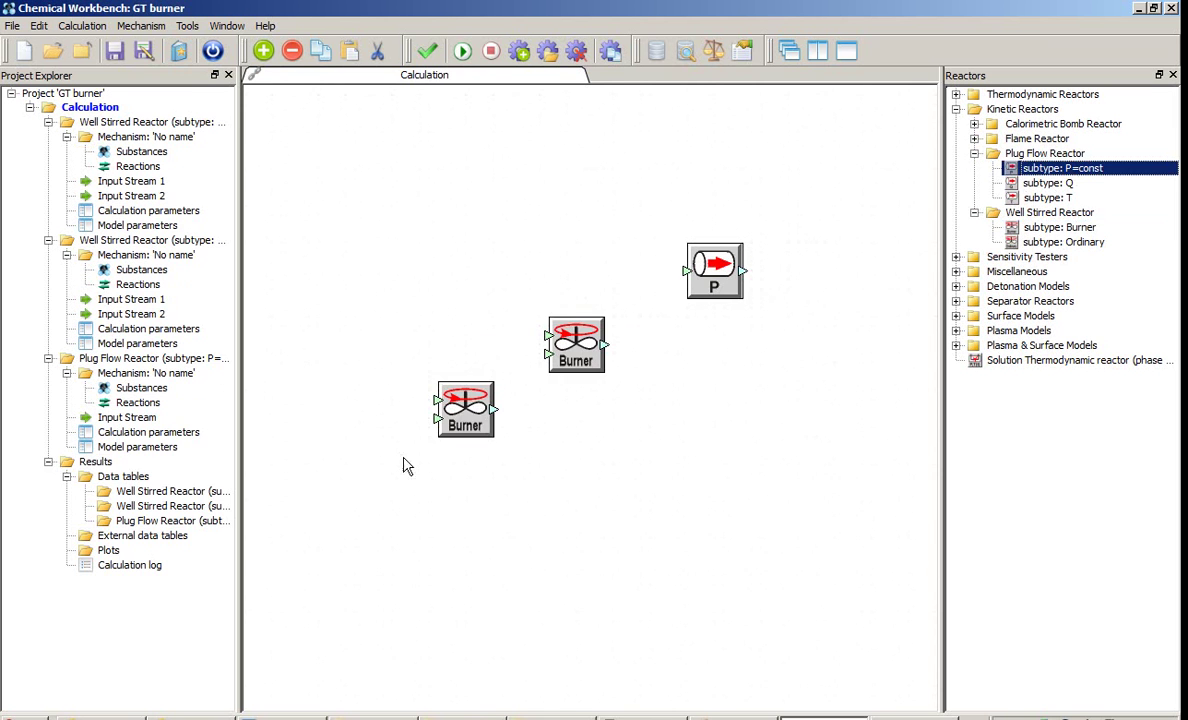
# Step: Link the first Burner's outlet into the second Burner and line the three blocks up in a row
pyautogui.moveTo(498, 418); pyautogui.dragTo(688, 274)
pyautogui.click(606, 341)
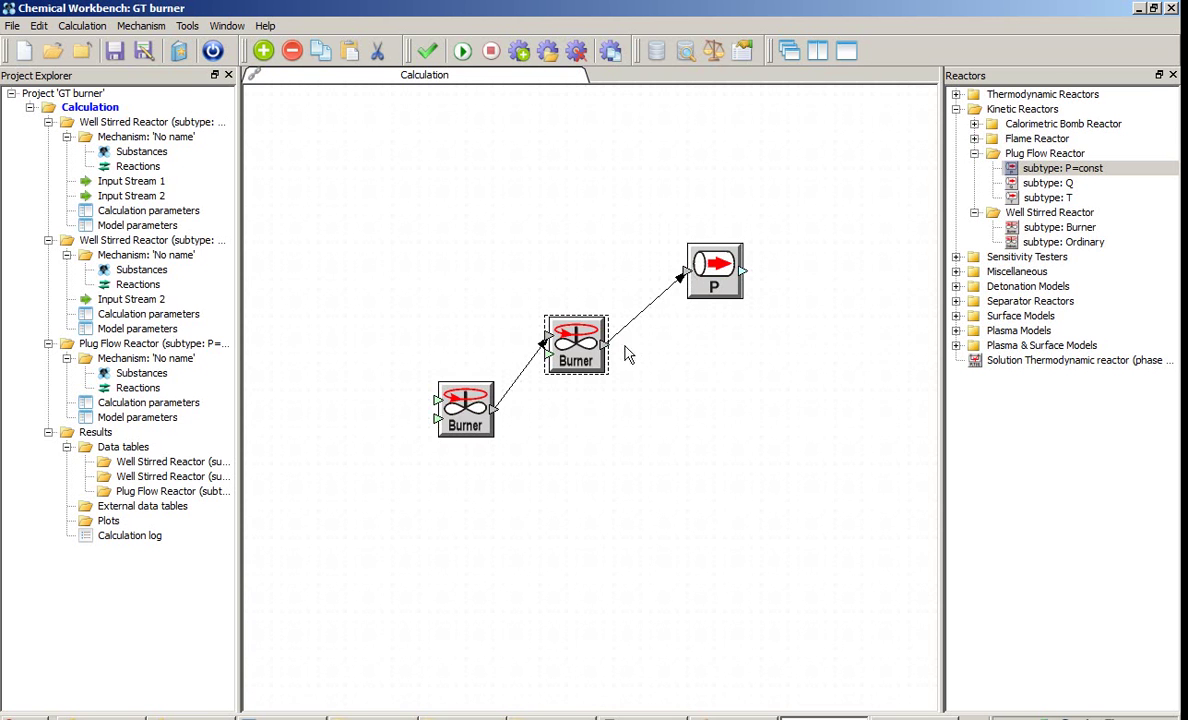
pyautogui.moveTo(574, 352); pyautogui.dragTo(601, 408)
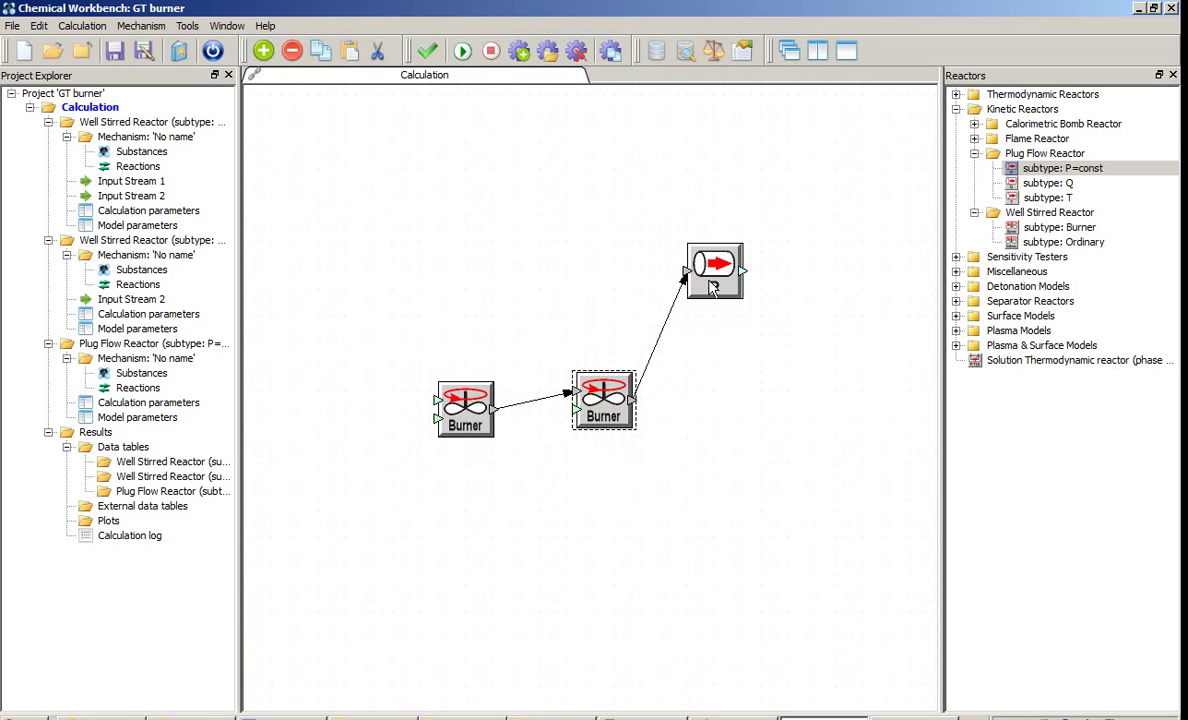
pyautogui.moveTo(712, 272); pyautogui.dragTo(731, 396)
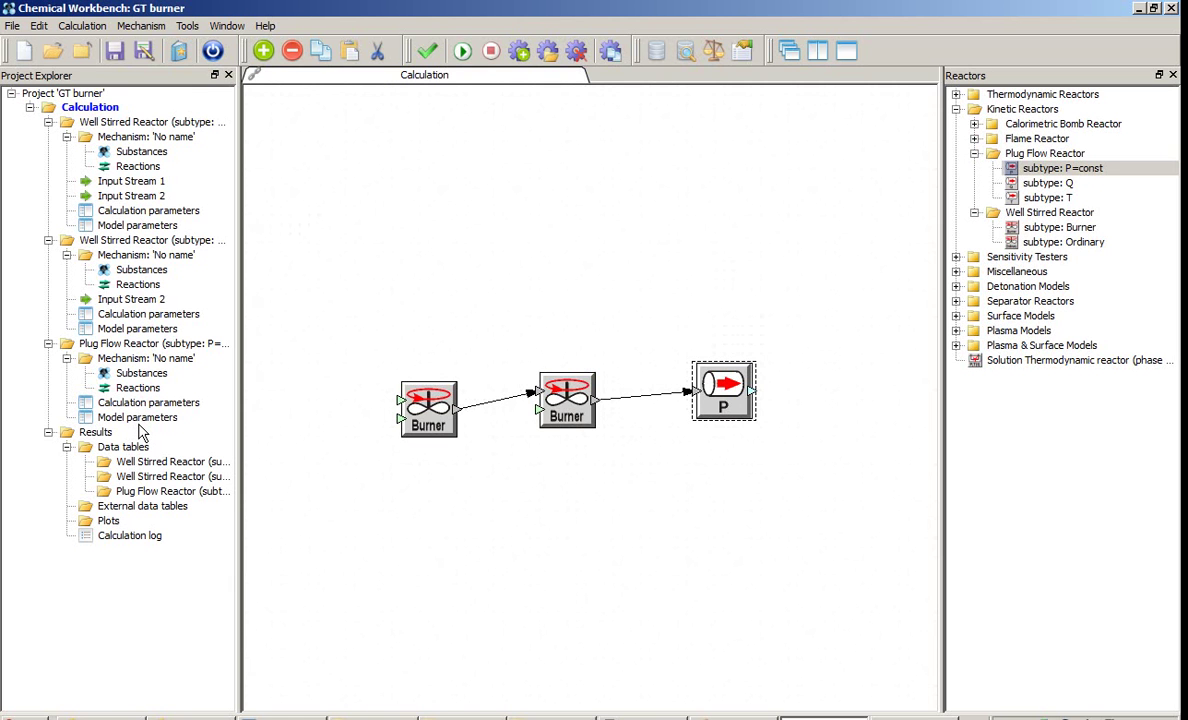
# Step: Load the GRI-Mech 3.0 mechanism from the database into the first Burner reactor
pyautogui.click(166, 142)
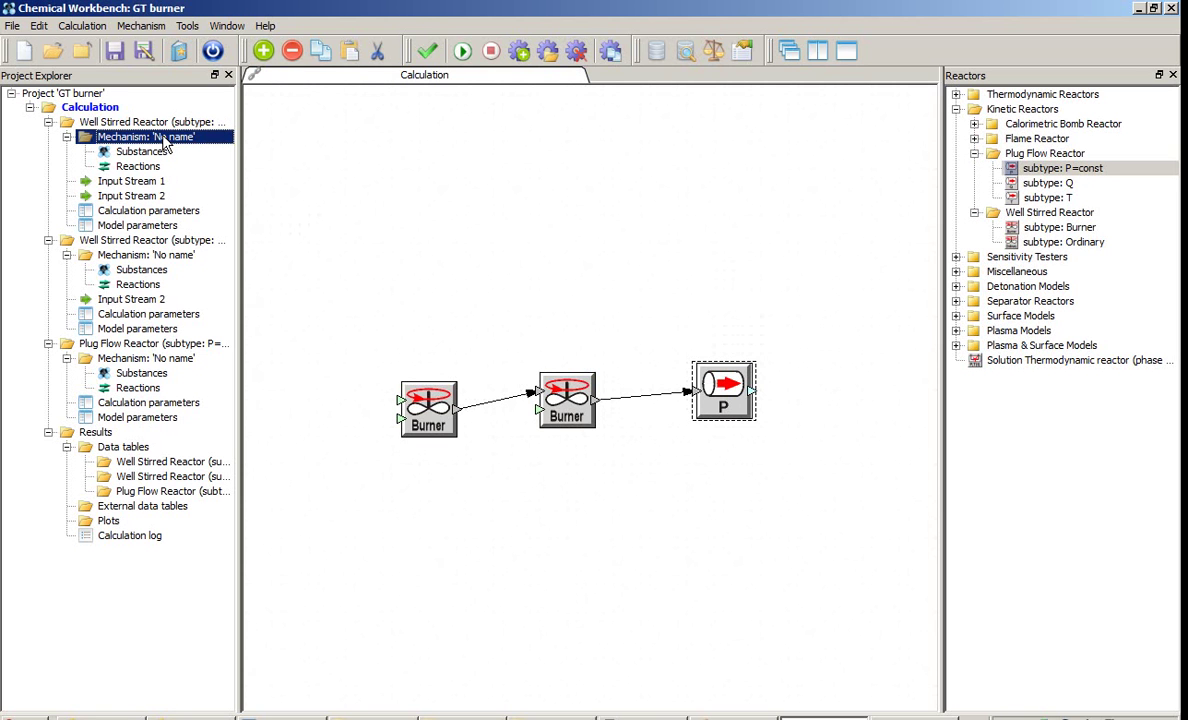
pyautogui.rightClick(166, 142)
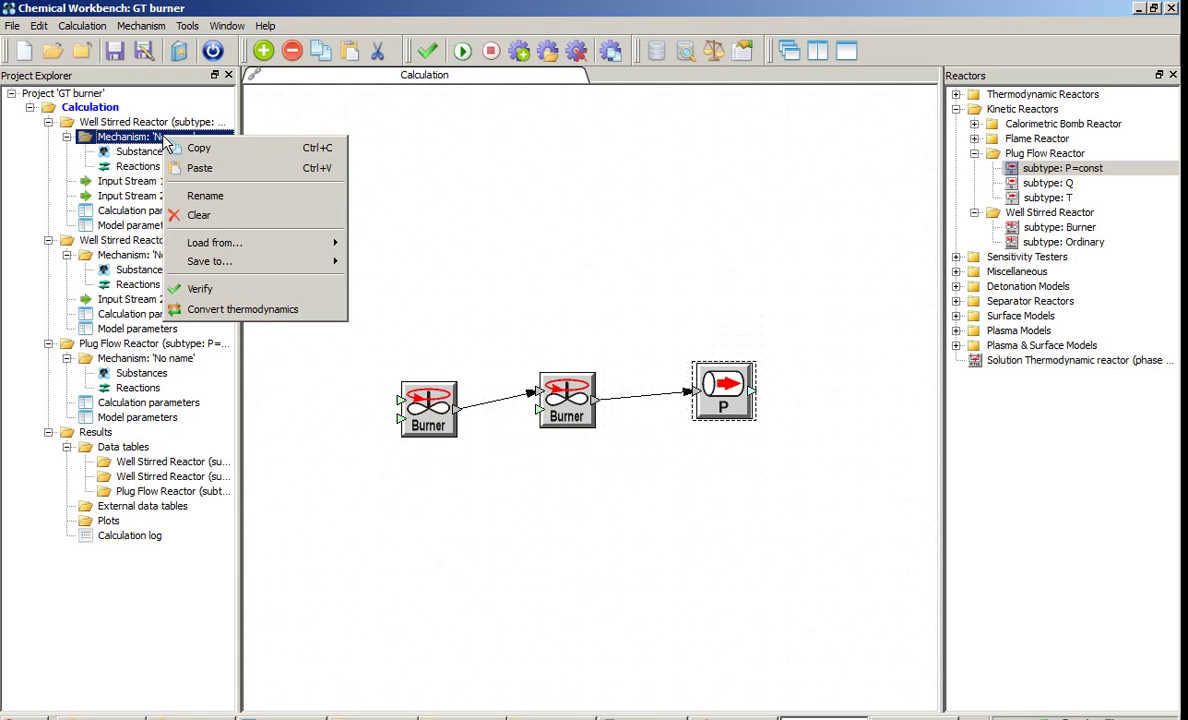
pyautogui.moveTo(285, 250)
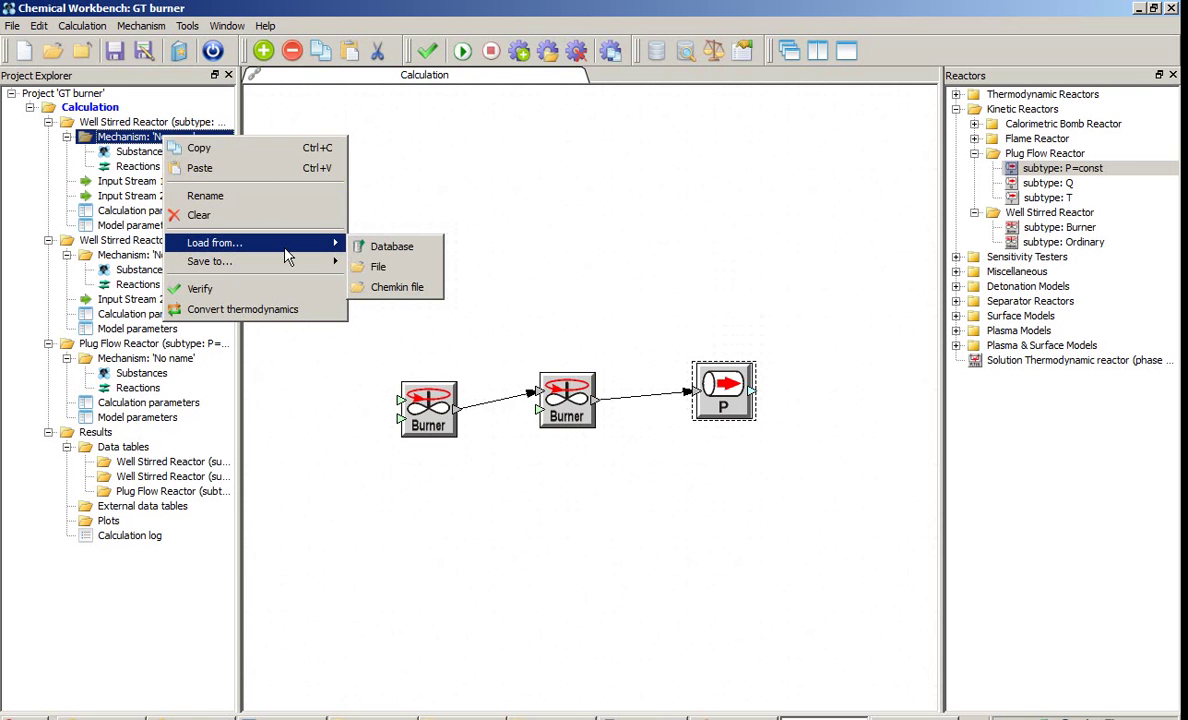
pyautogui.click(412, 255)
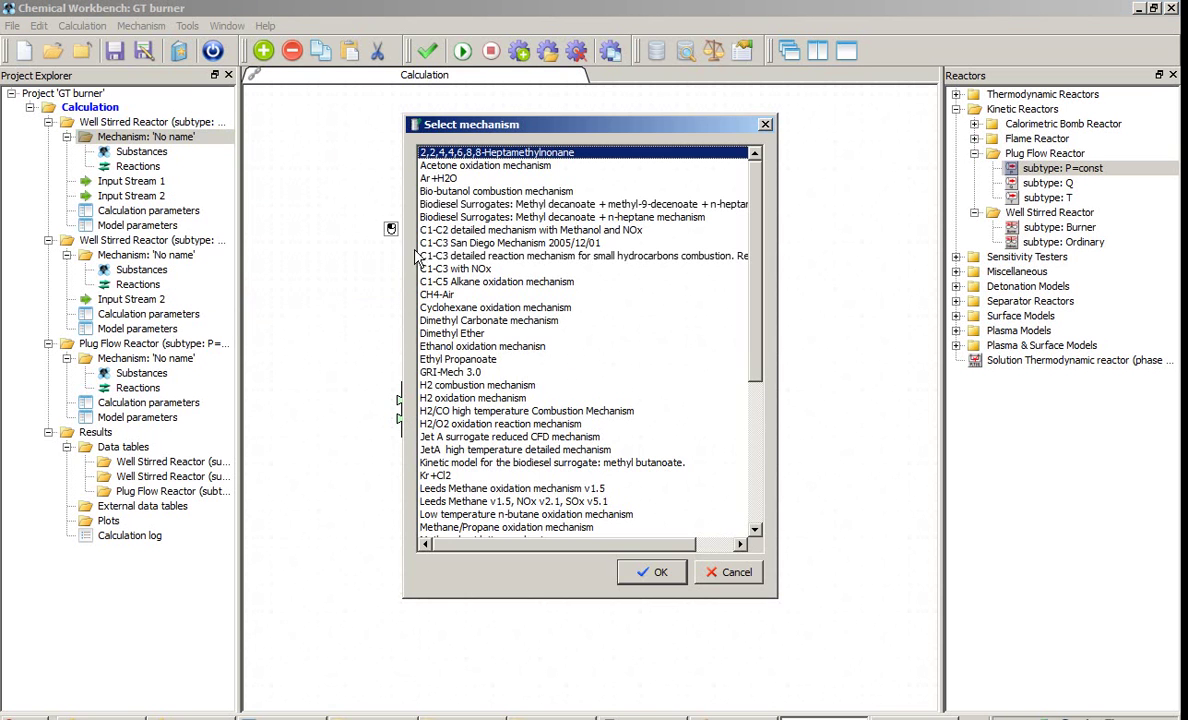
pyautogui.click(477, 373)
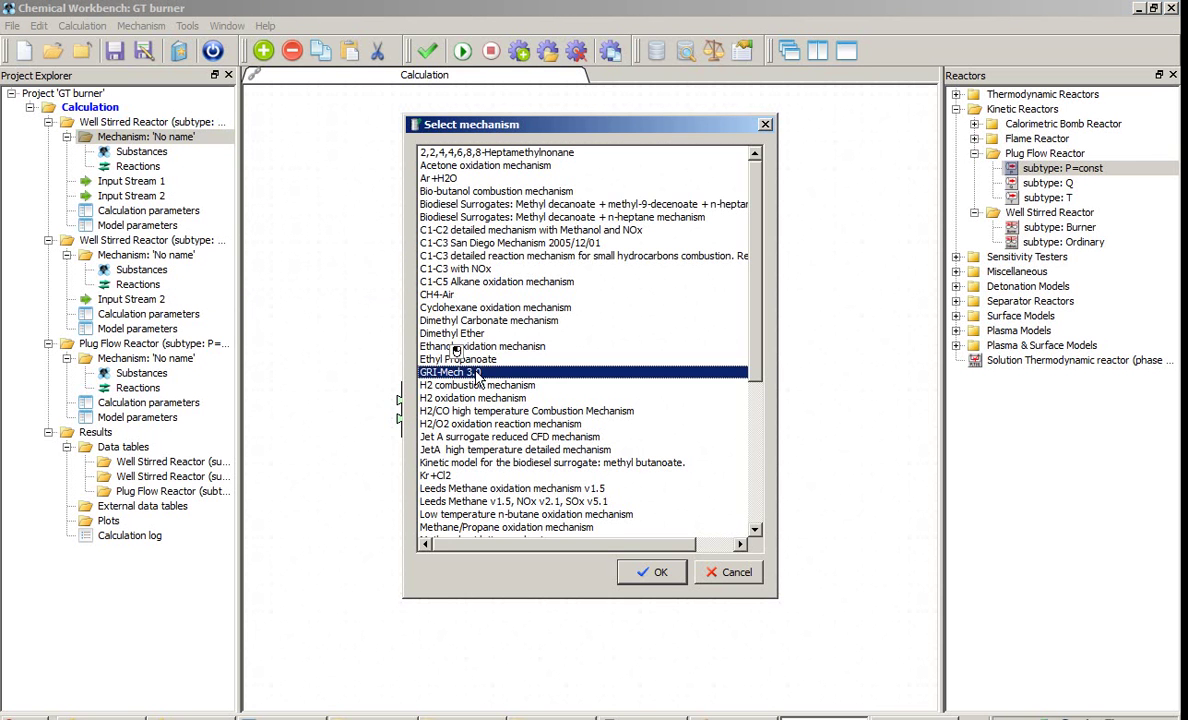
pyautogui.click(658, 574)
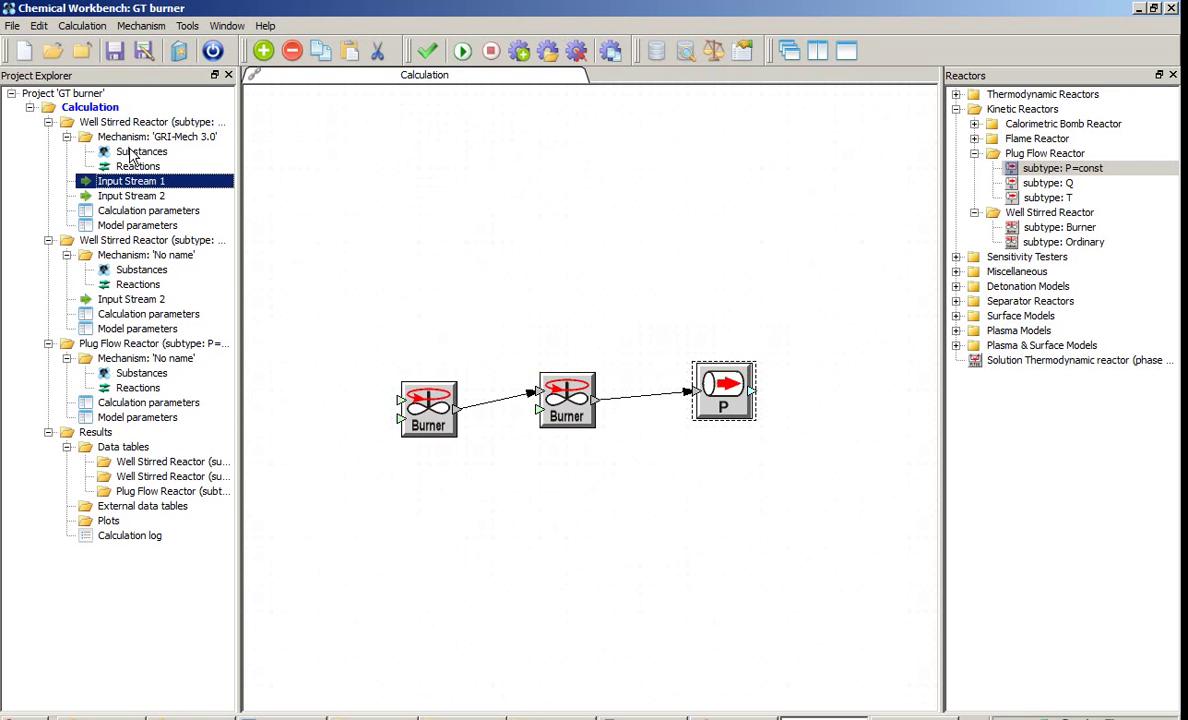
# Step: Open the first Burner's Substances table and the Input Stream 1 properties
pyautogui.doubleClick(130, 152)
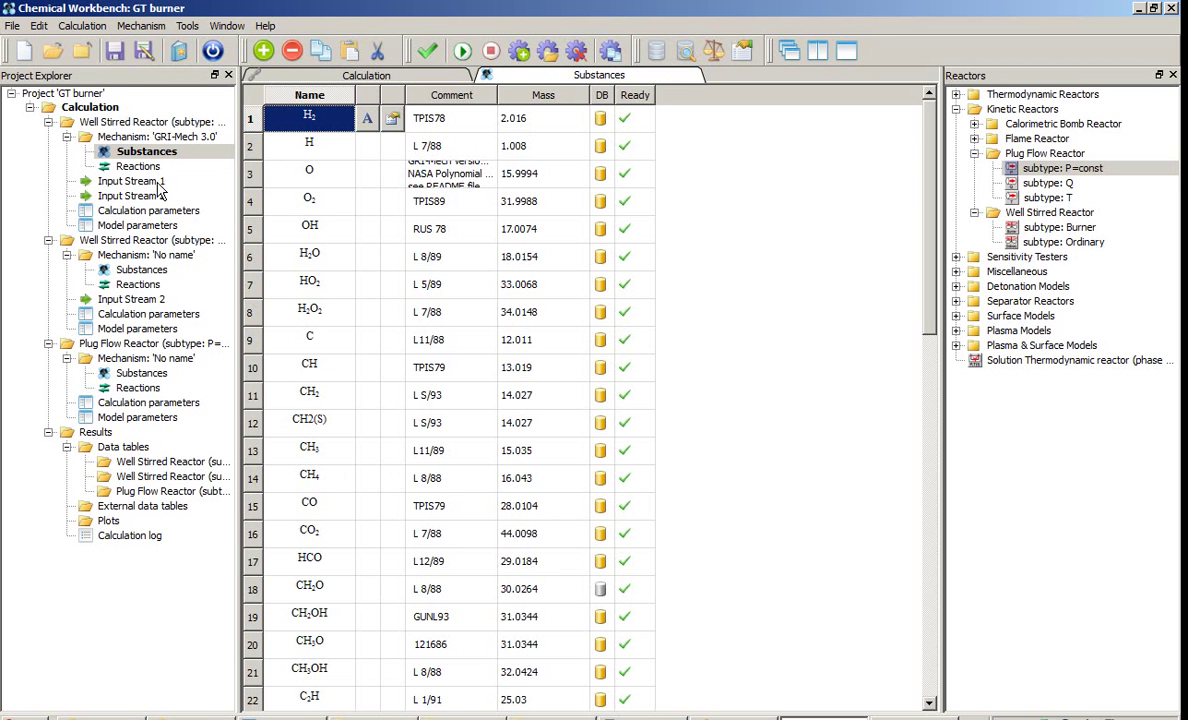
pyautogui.doubleClick(122, 181)
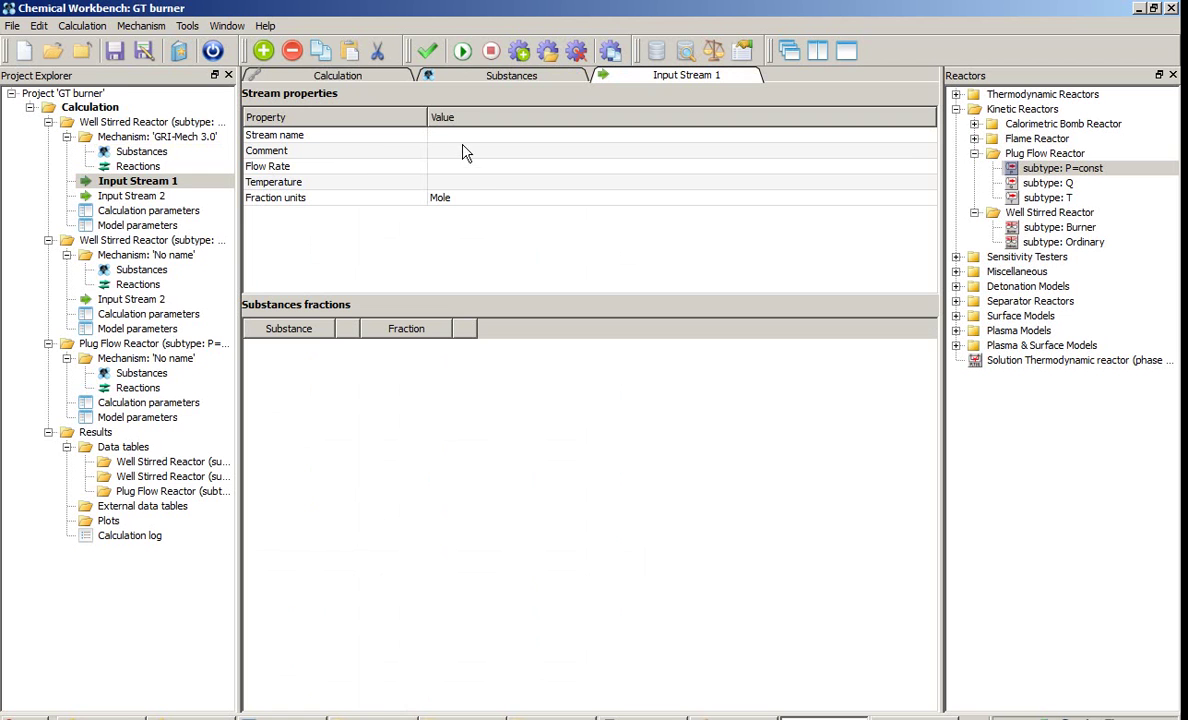
# Step: Give Input Stream 1 a 360 kg/h flow rate and 800 K temperature, keeping Mole fractions
pyautogui.click(470, 167)
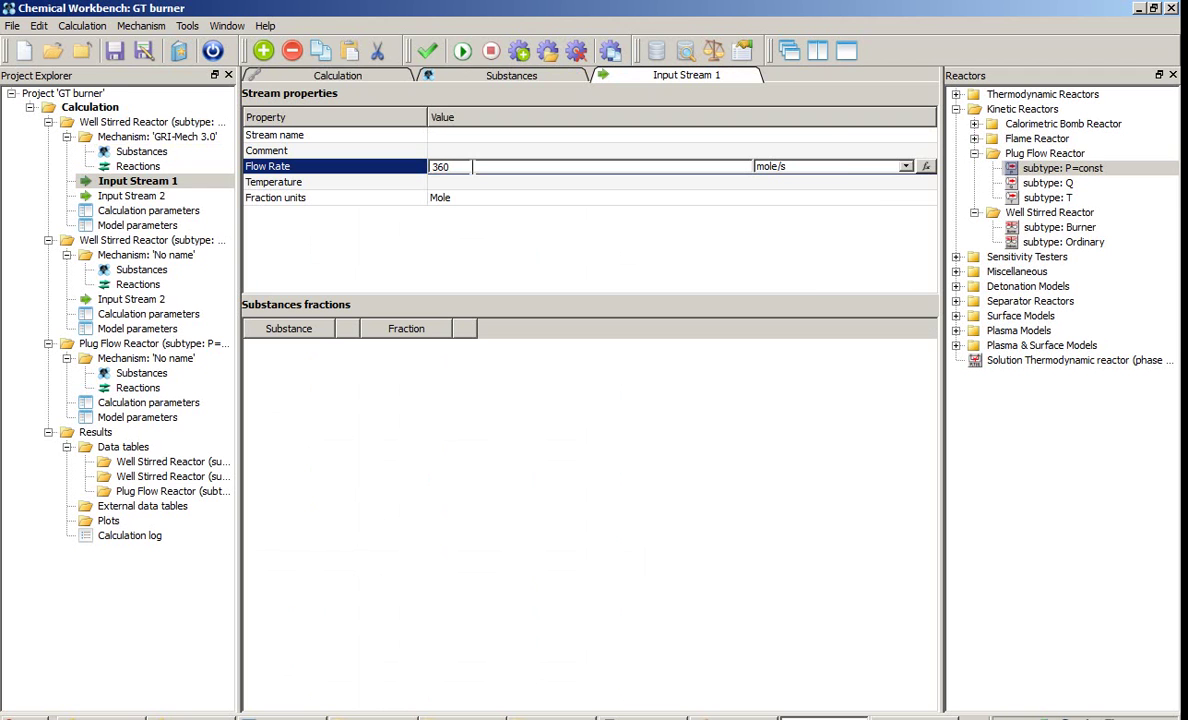
pyautogui.click(849, 168)
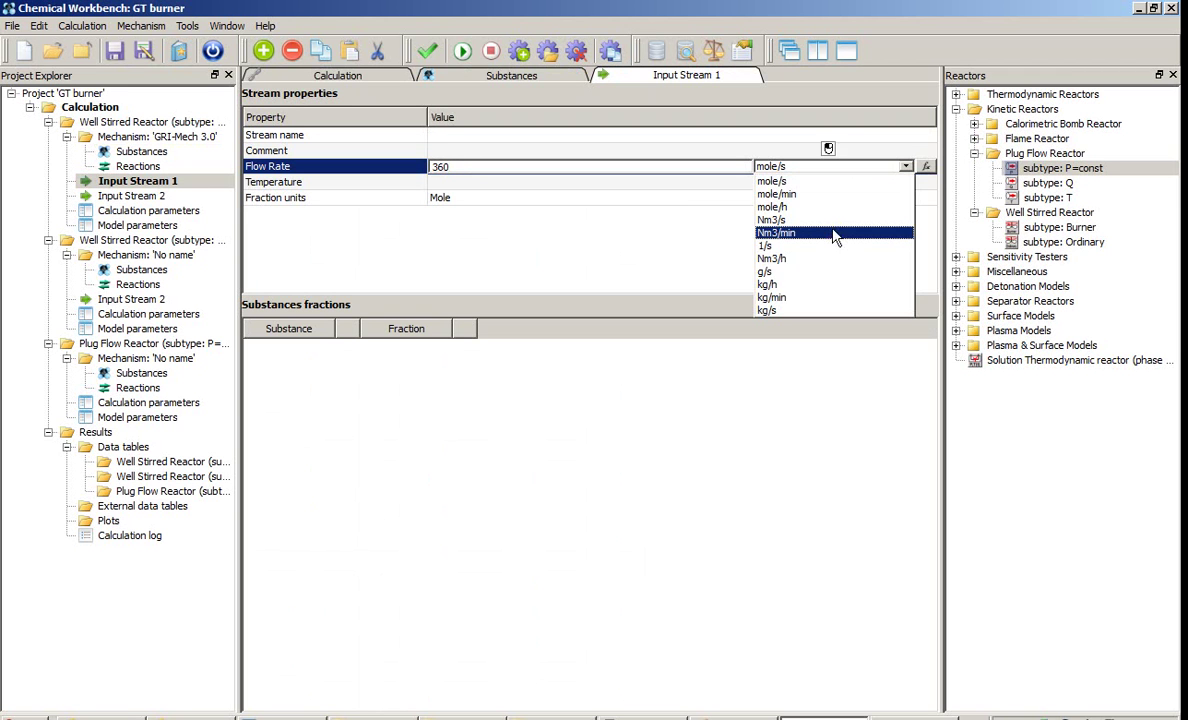
pyautogui.click(833, 285)
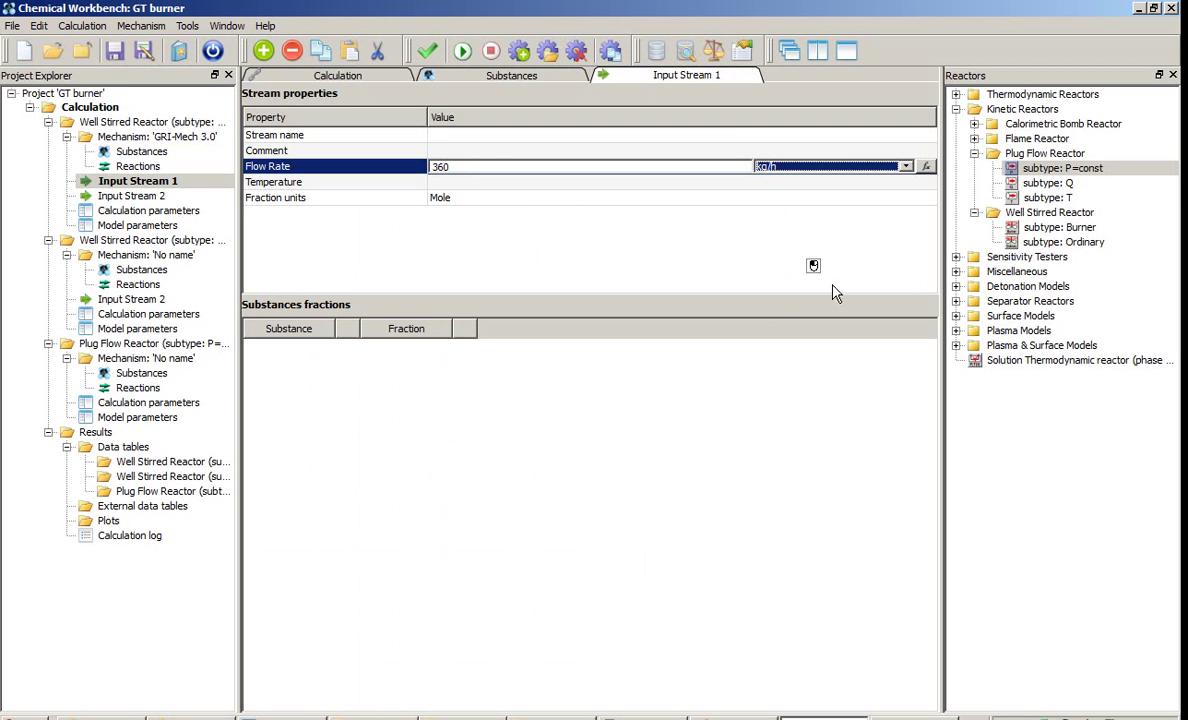
pyautogui.click(526, 183)
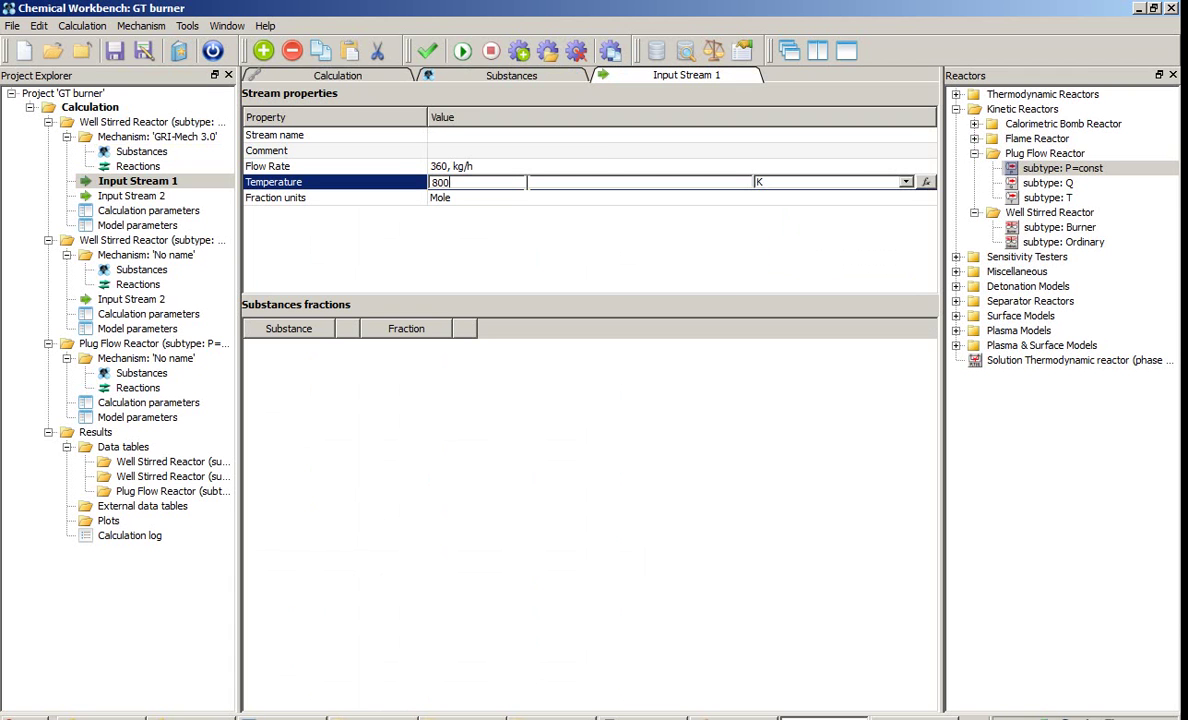
pyautogui.press('Return')
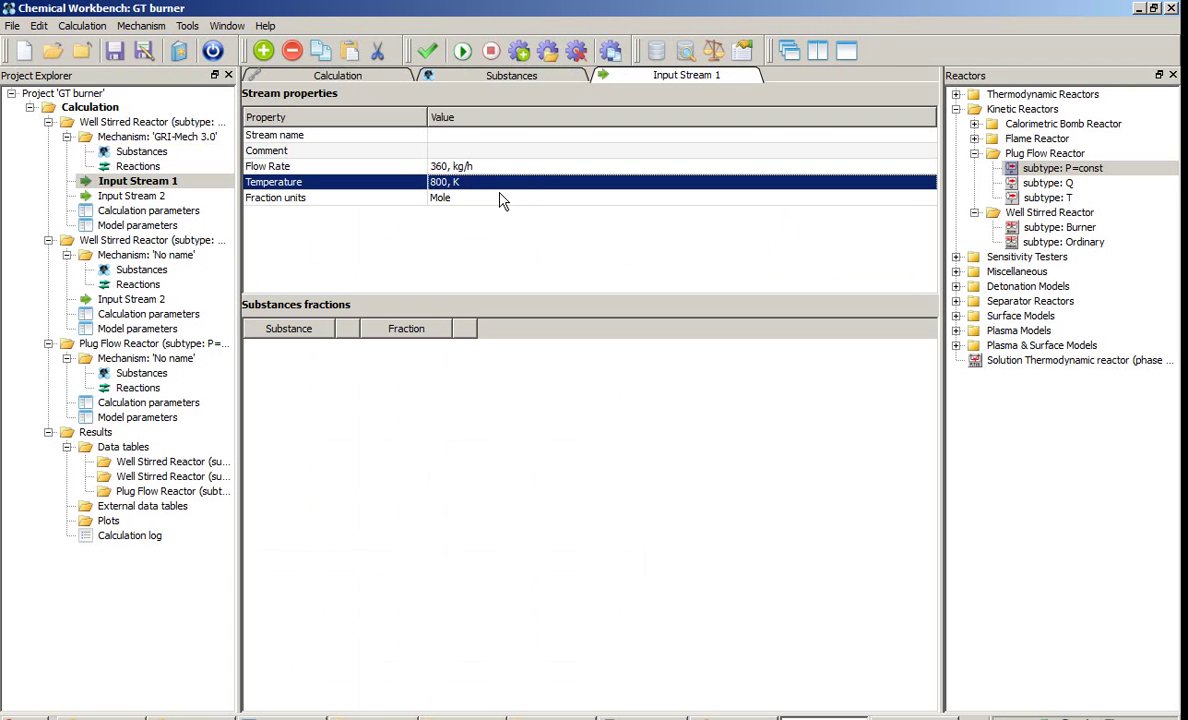
pyautogui.click(505, 198)
pyautogui.click(470, 197)
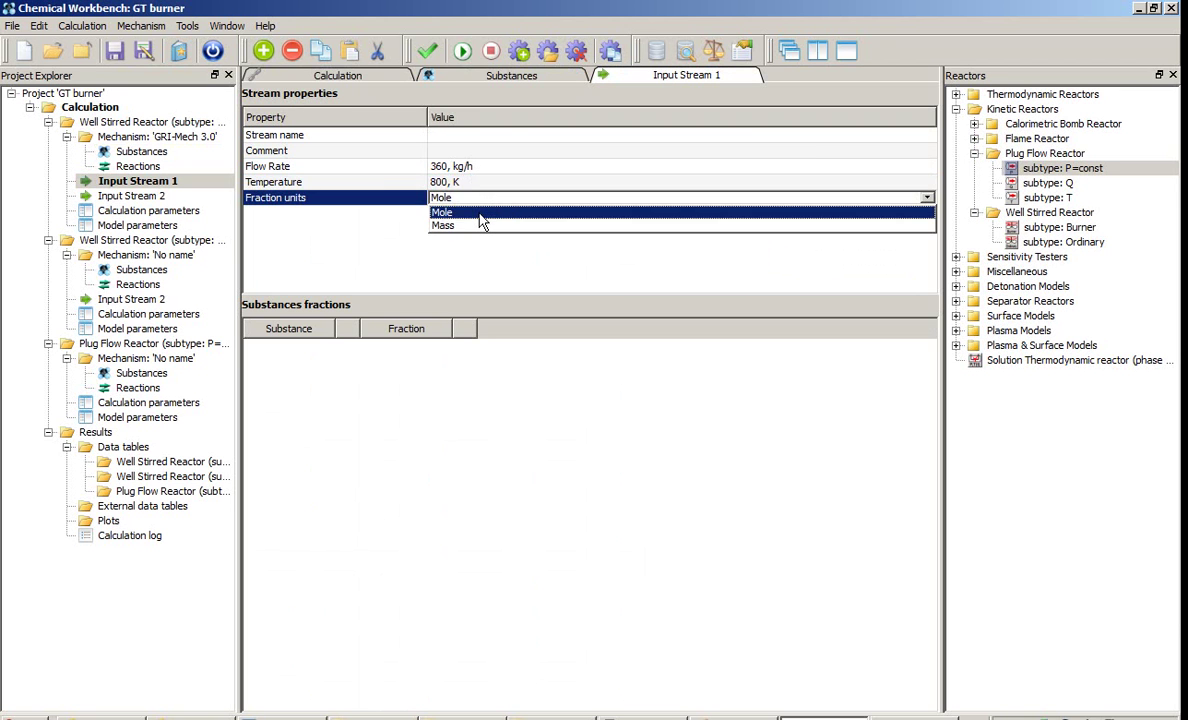
pyautogui.click(479, 214)
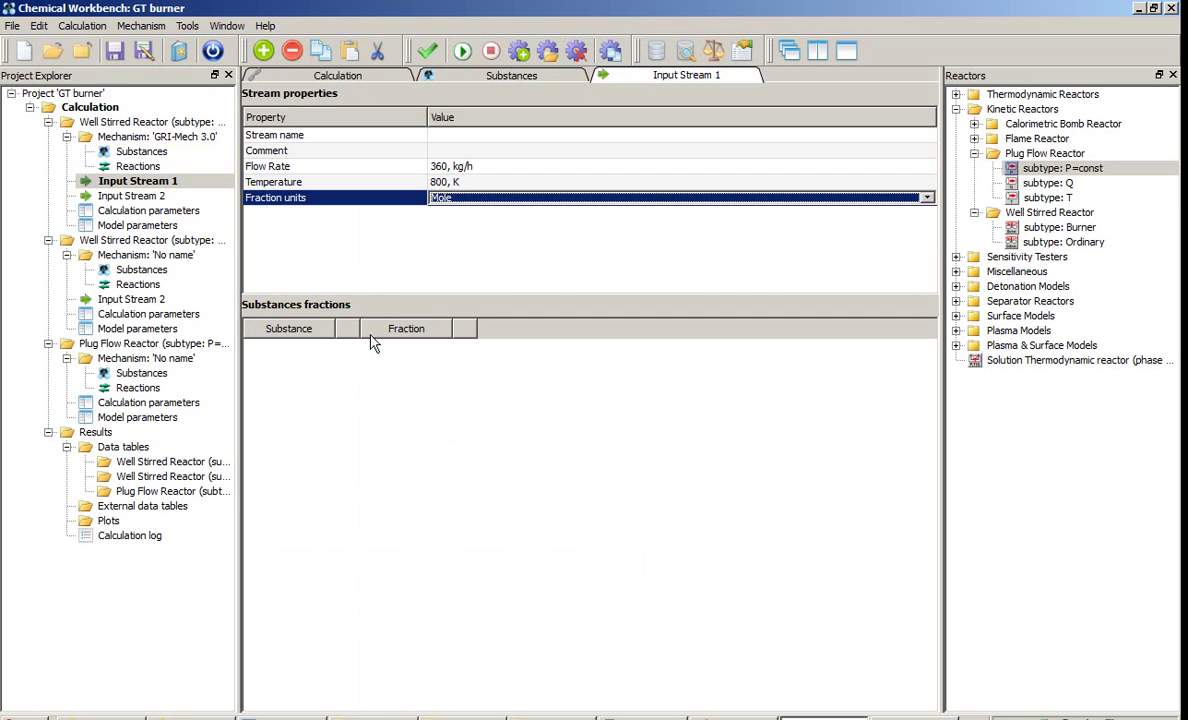
# Step: Add CH4 to Input Stream 1's composition with a fraction of 0.4
pyautogui.rightClick(278, 370)
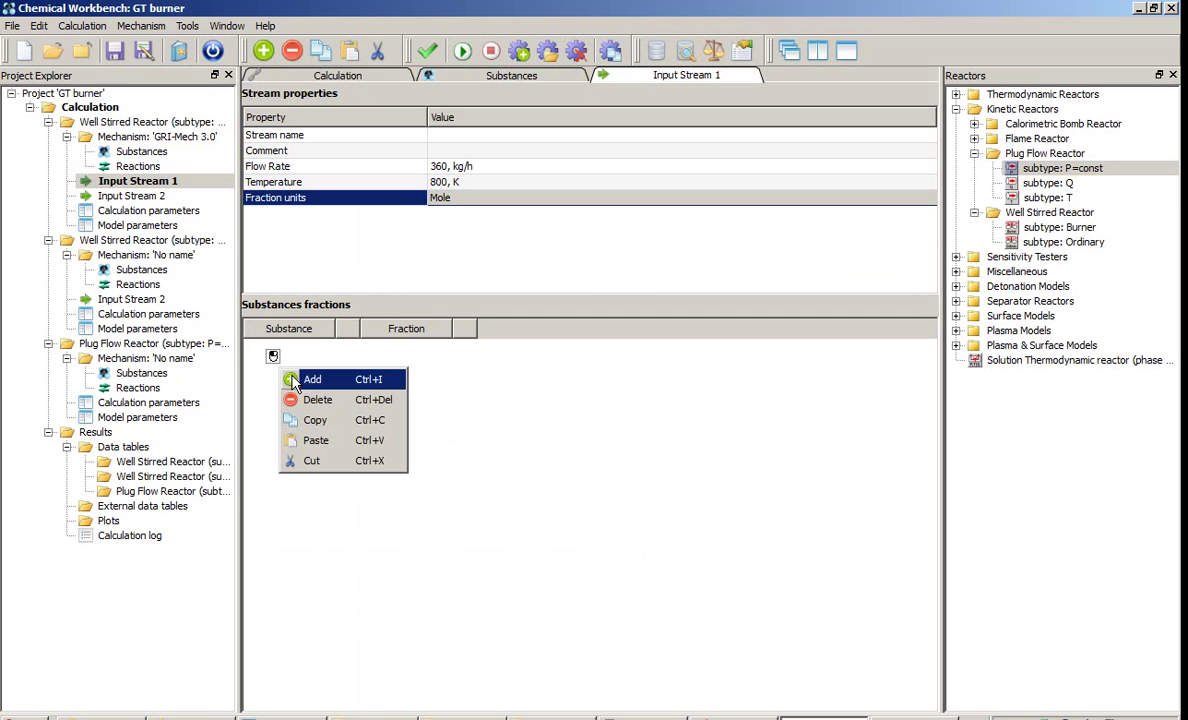
pyautogui.click(310, 377)
pyautogui.click(318, 347)
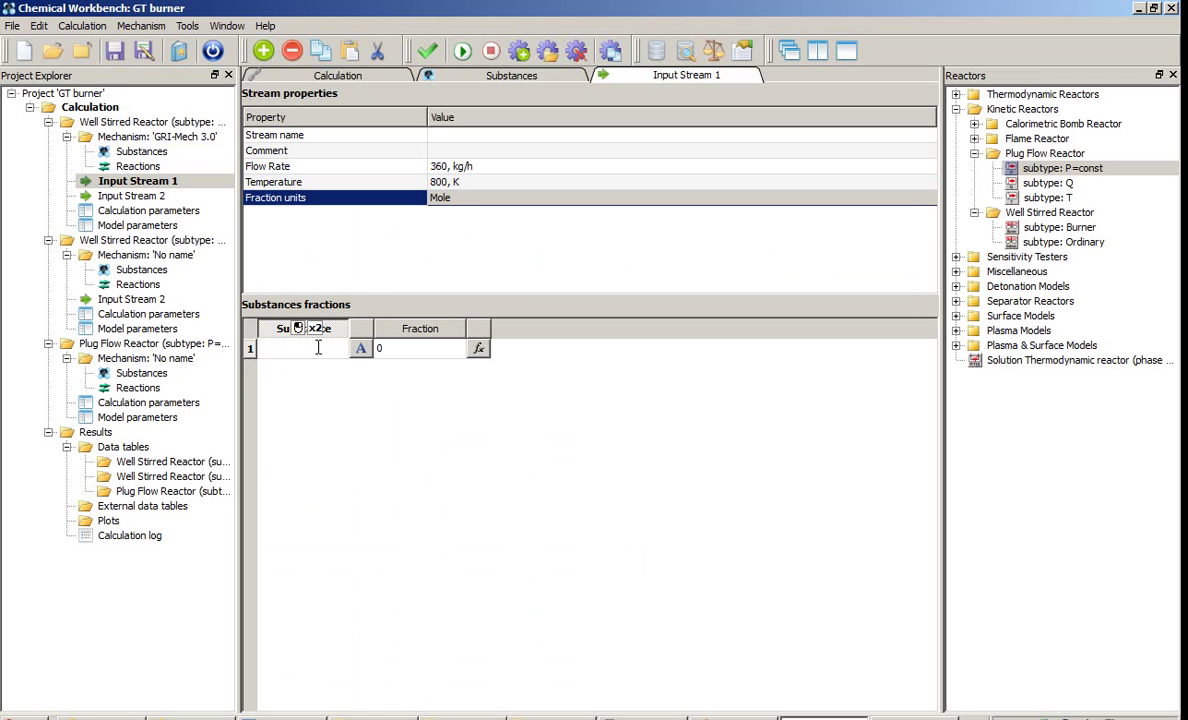
pyautogui.write('CH4')
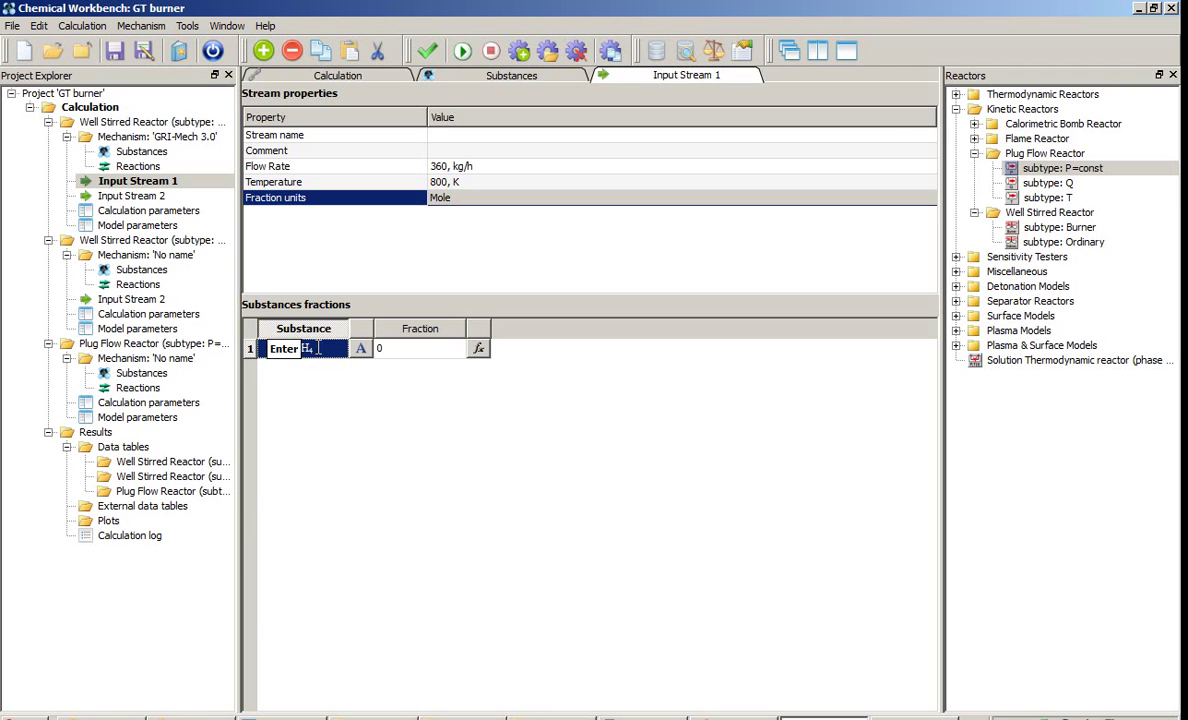
pyautogui.press('Return')
pyautogui.click(415, 348)
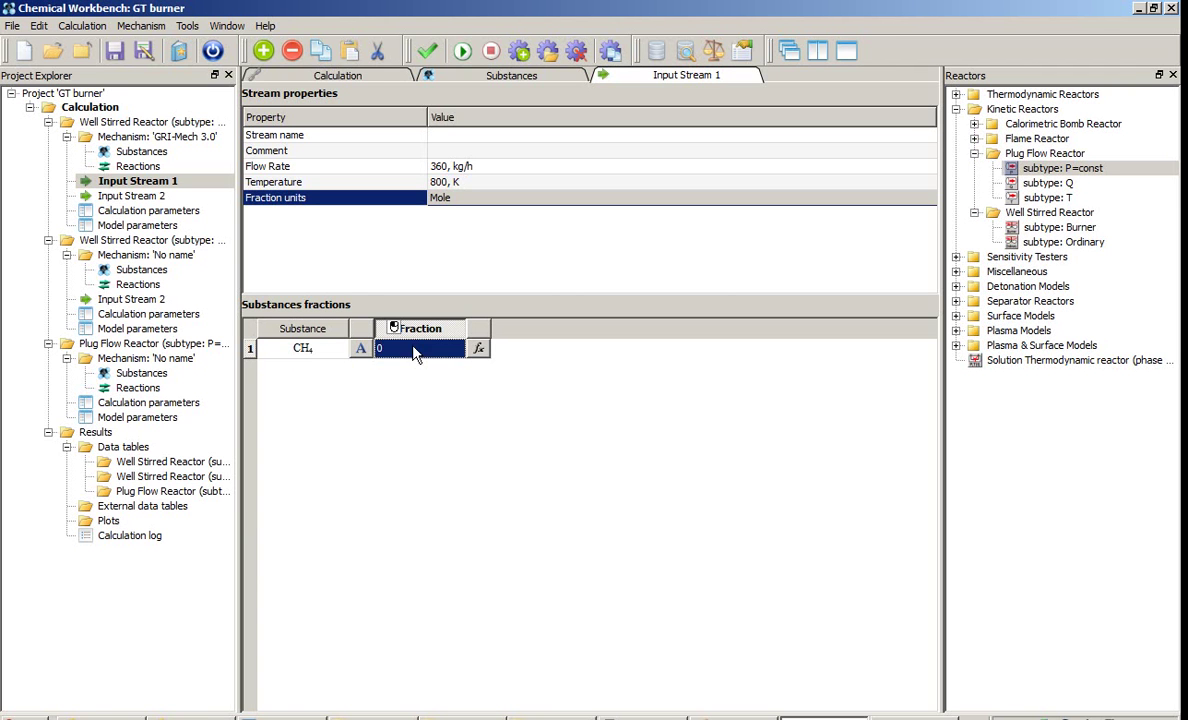
pyautogui.write('1')
pyautogui.press('Return')
# Step: Add O2 to the composition with a fraction of 1
pyautogui.rightClick(318, 388)
pyautogui.click(350, 398)
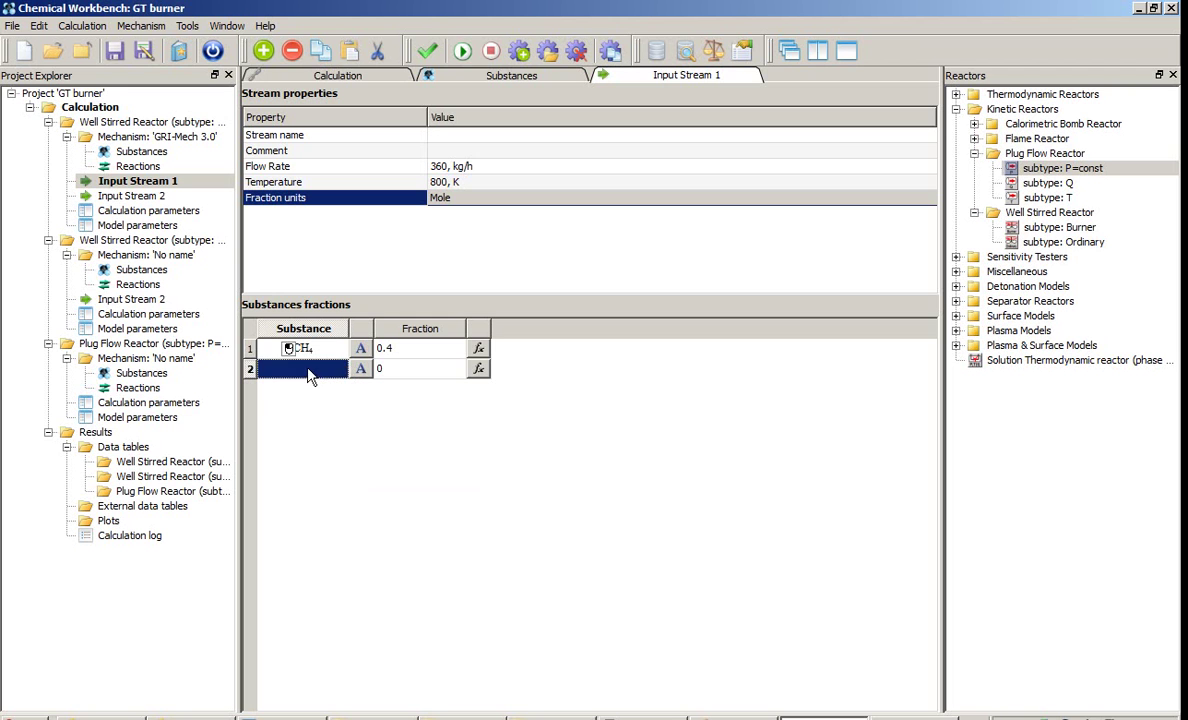
pyautogui.write('O2')
pyautogui.press('Return')
pyautogui.click(436, 368)
pyautogui.write('1')
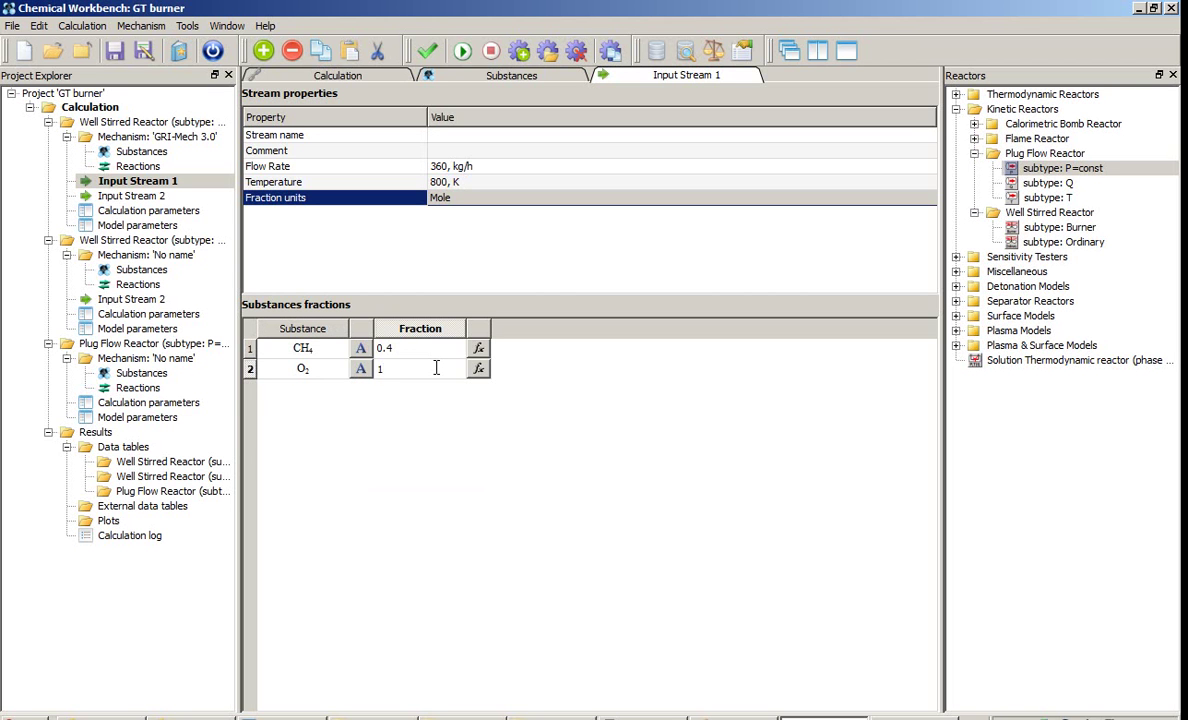
pyautogui.press('Return')
# Step: Add N2 to the composition with a fraction of 3.76
pyautogui.rightClick(305, 399)
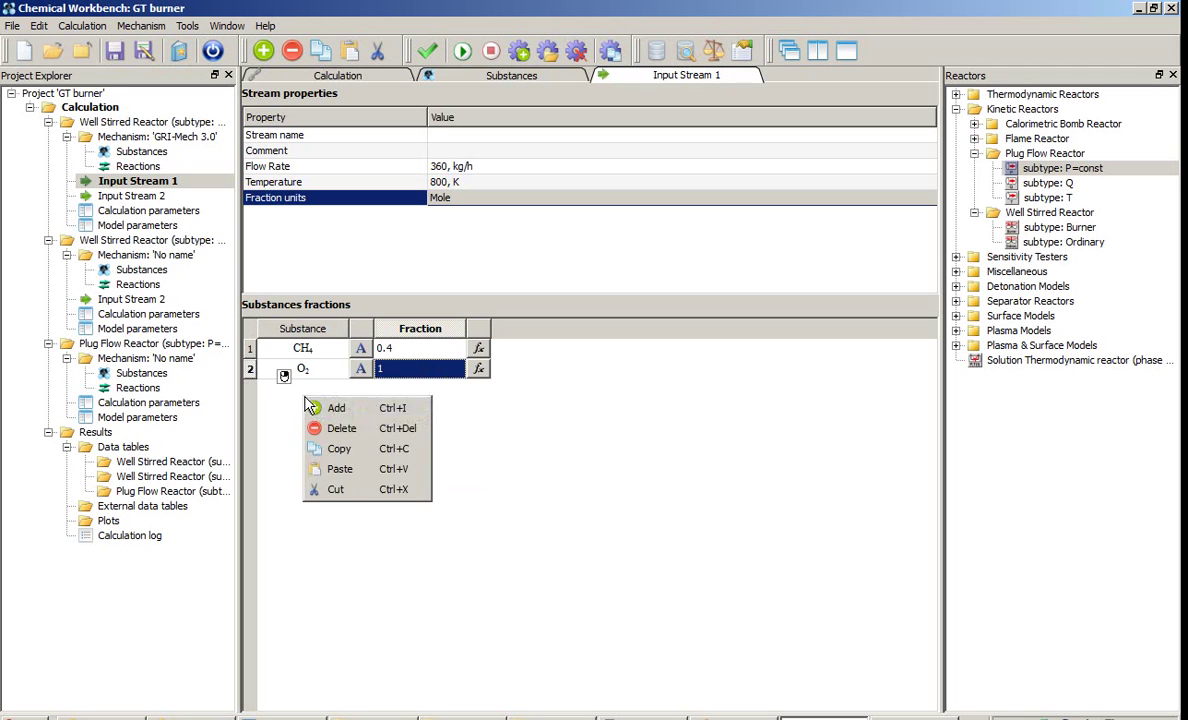
pyautogui.click(336, 407)
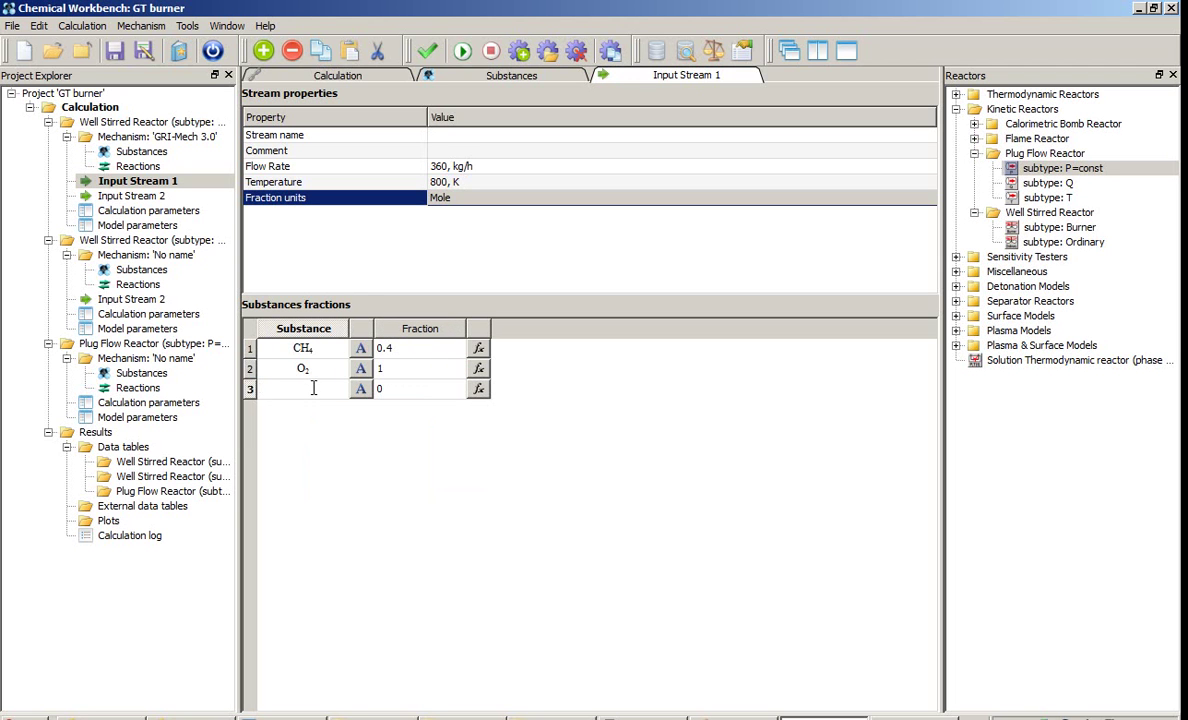
pyautogui.click(313, 388)
pyautogui.write('N2')
pyautogui.press('Return')
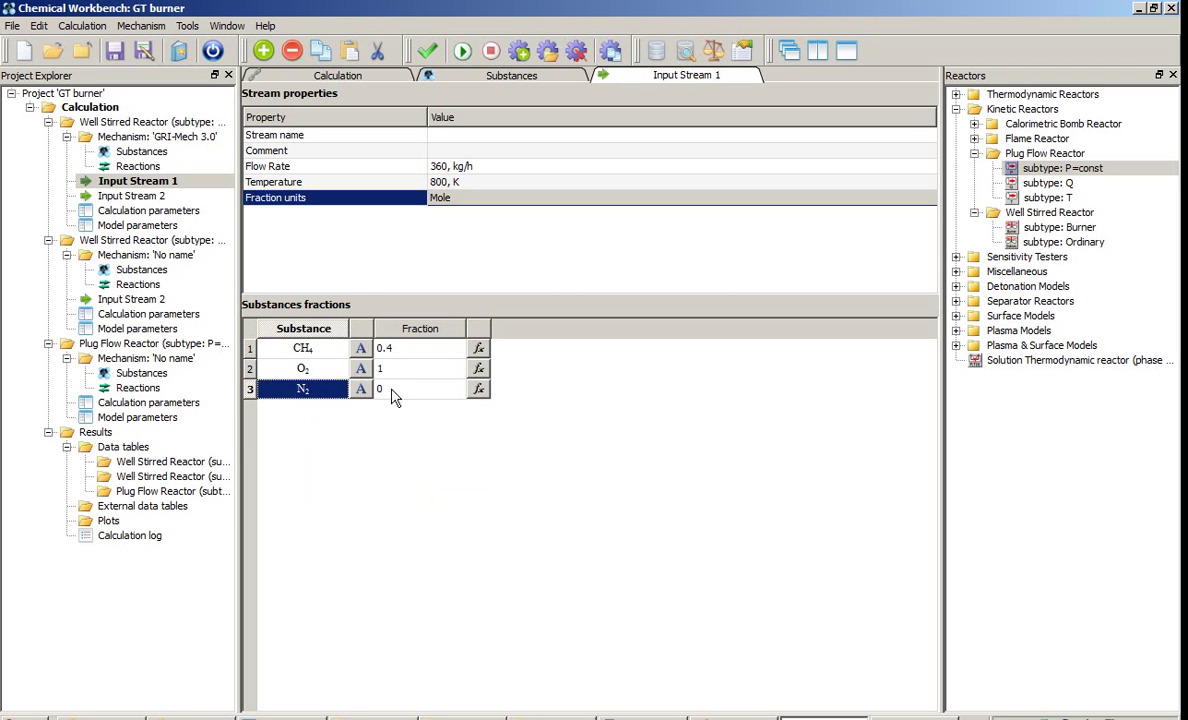
pyautogui.click(416, 390)
pyautogui.press('BackSpace')
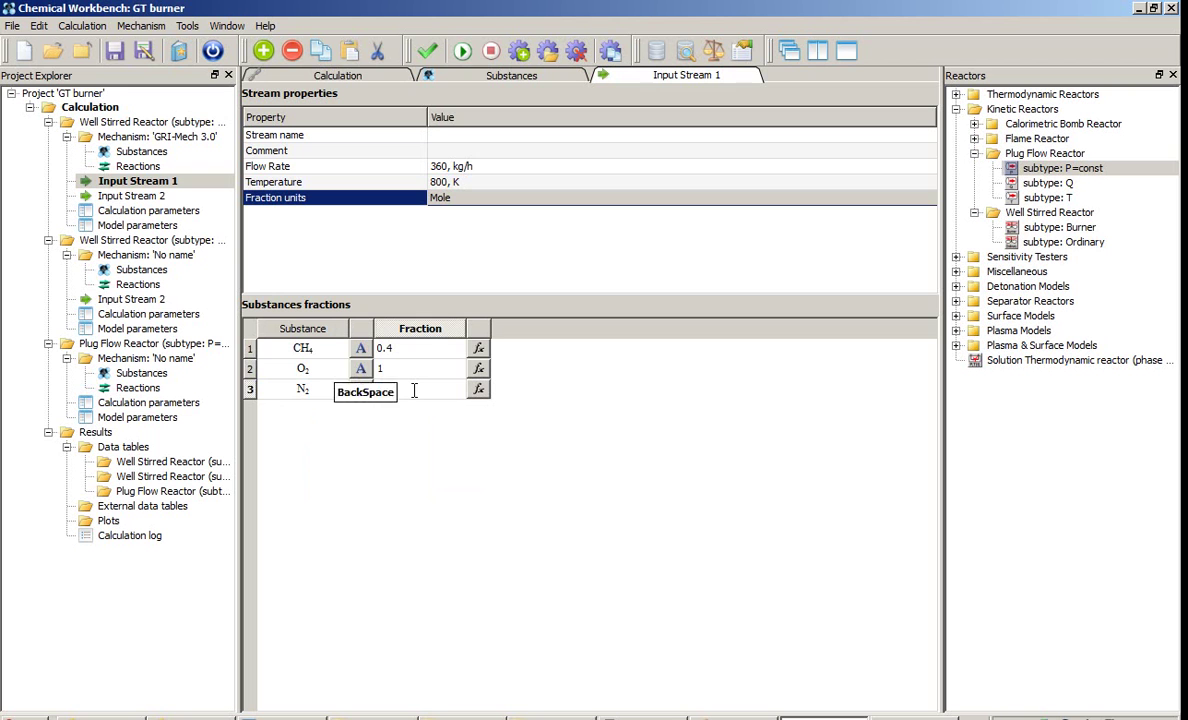
pyautogui.write('.76')
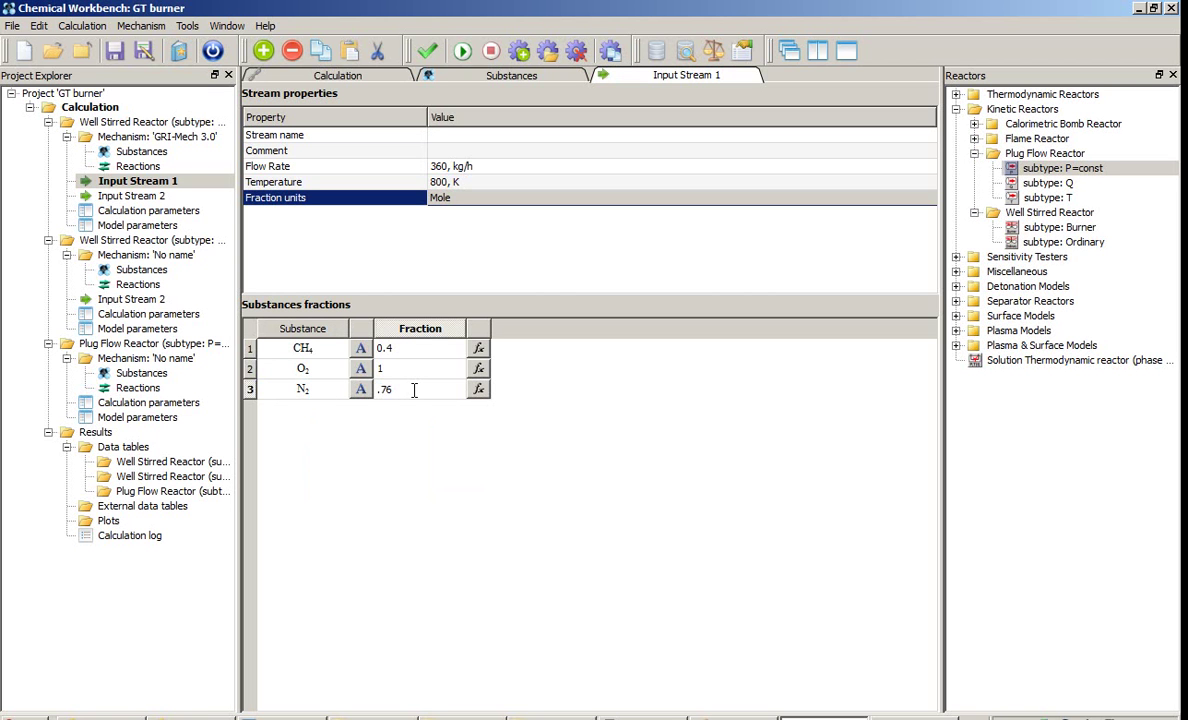
pyautogui.press('BackSpace')
pyautogui.press('Return')
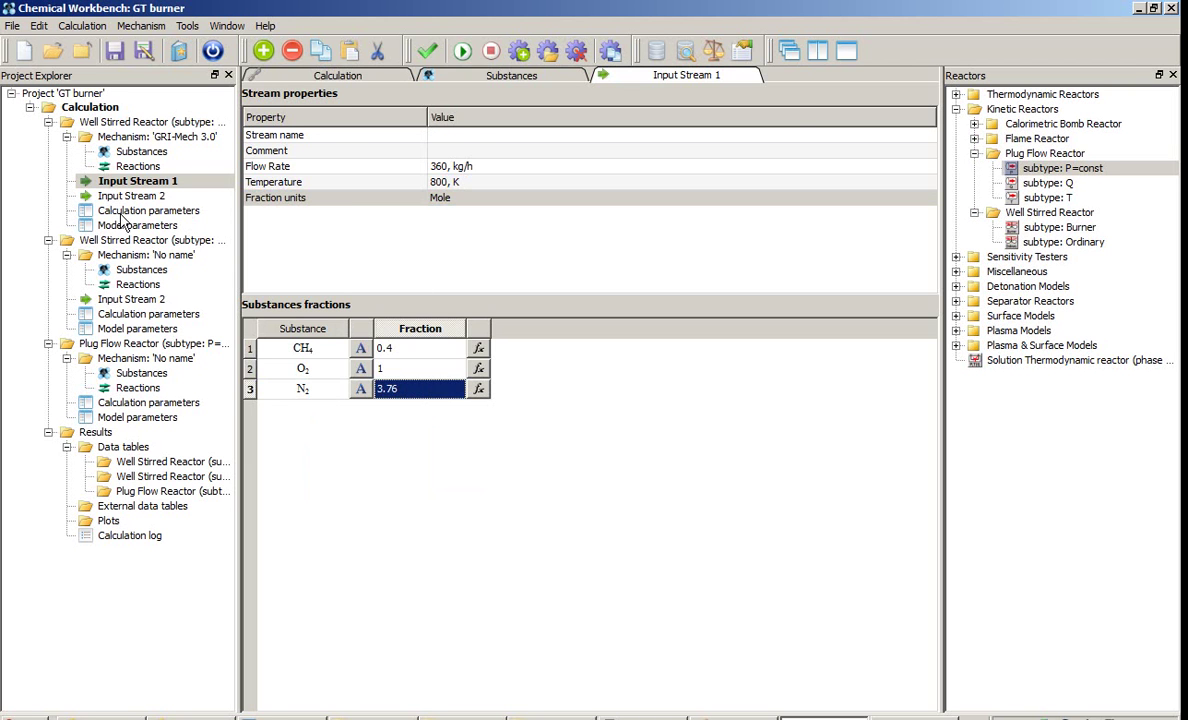
# Step: In the first Burner's model parameters, enter pressure 18 atm, residence time 5e-4 s and initial temperature 2000 K
pyautogui.click(120, 212)
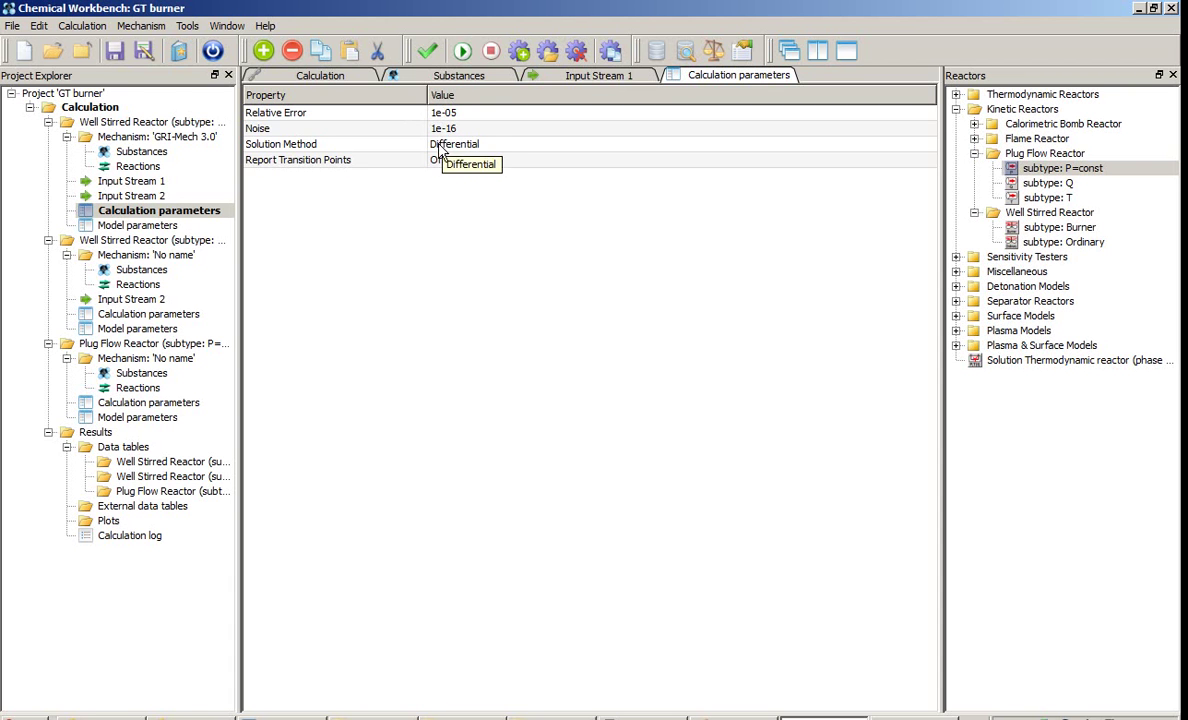
pyautogui.click(140, 226)
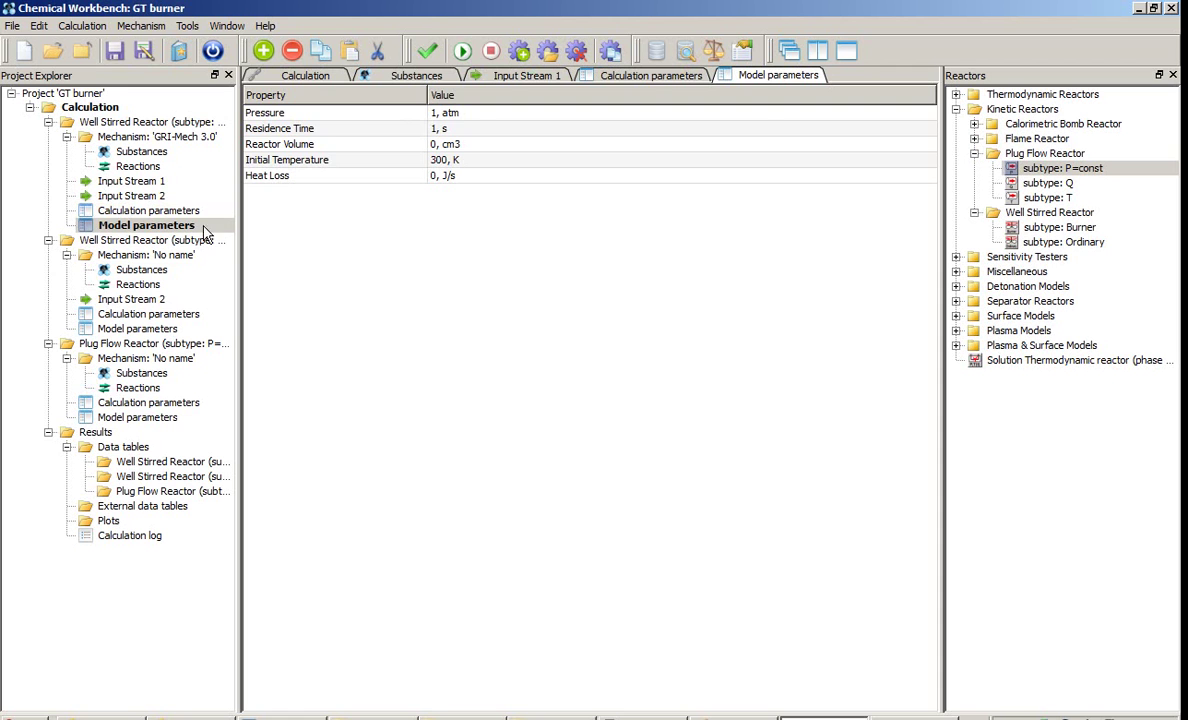
pyautogui.click(440, 112)
pyautogui.write('18')
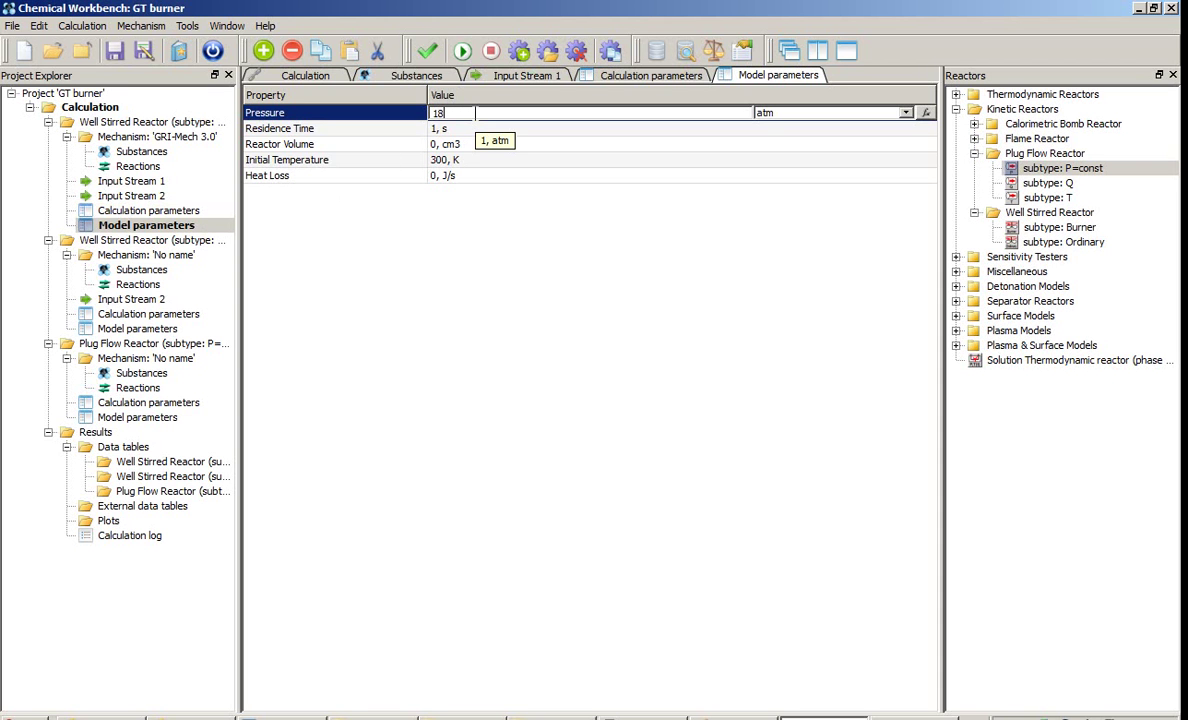
pyautogui.press('Return')
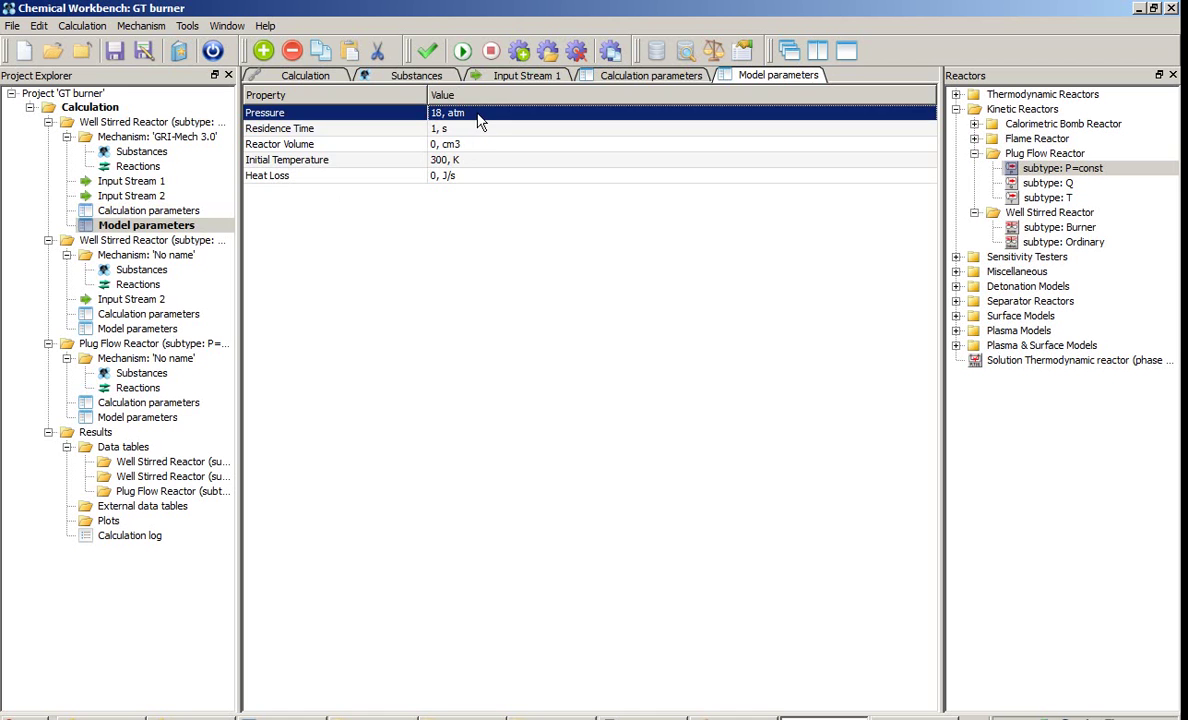
pyautogui.click(492, 129)
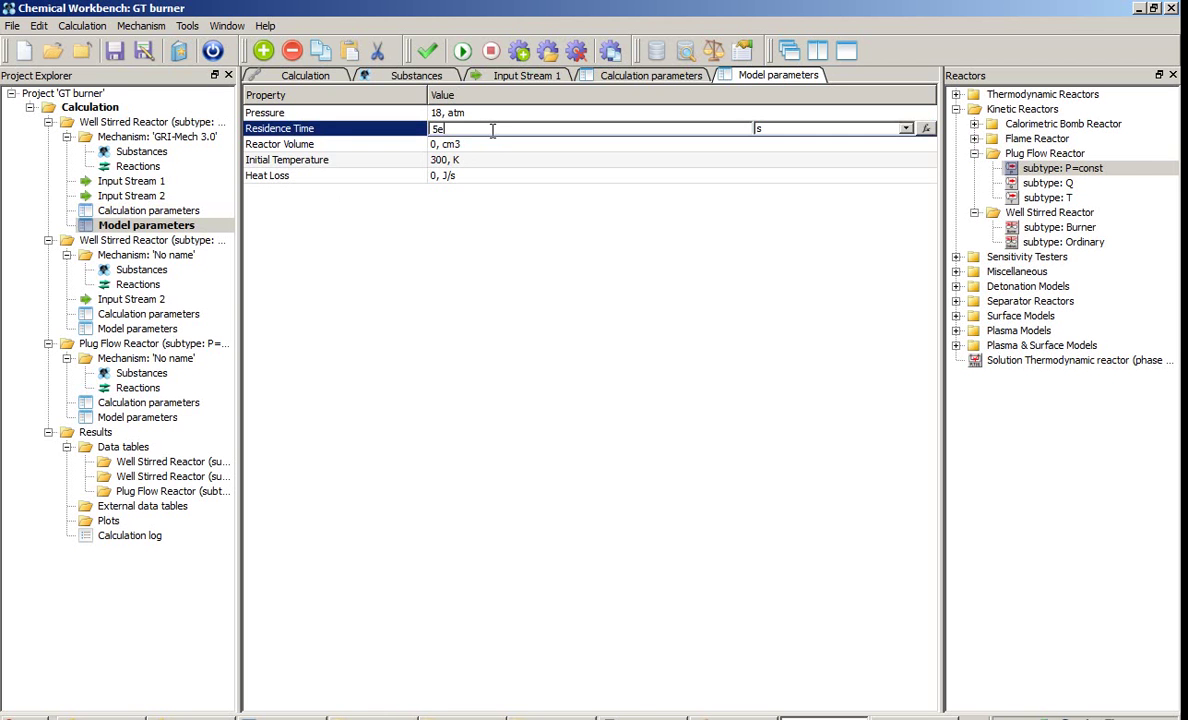
pyautogui.write('5e-4')
pyautogui.press('Return')
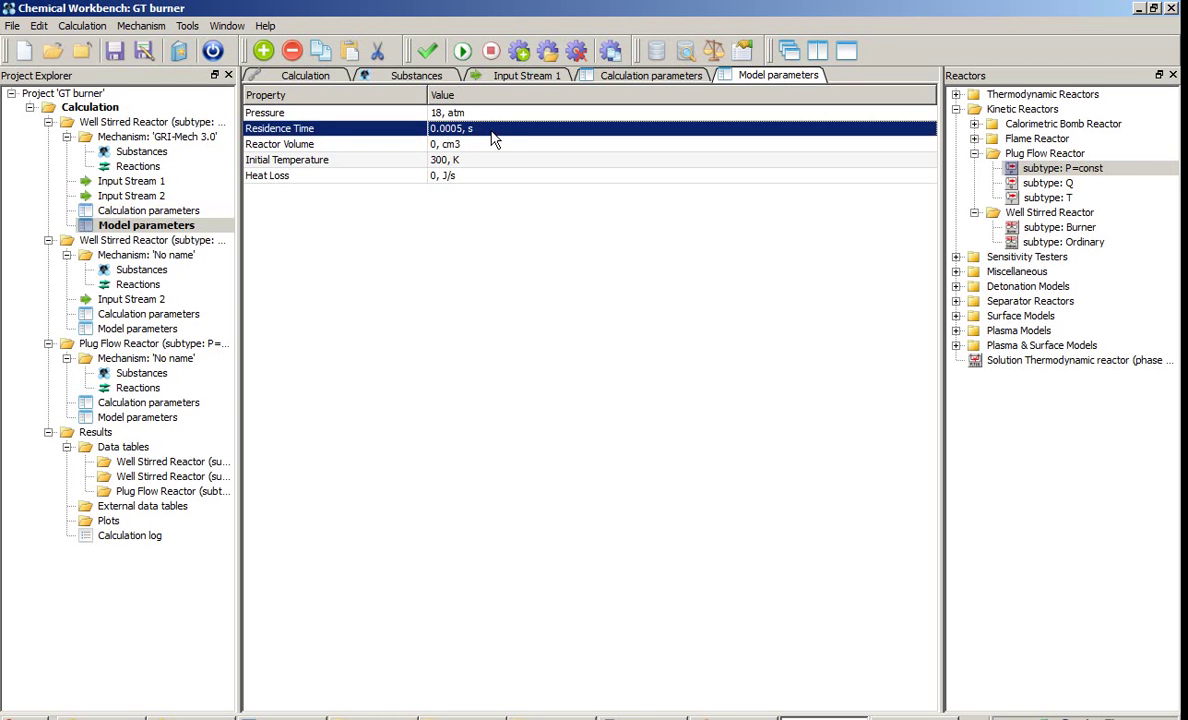
pyautogui.click(454, 159)
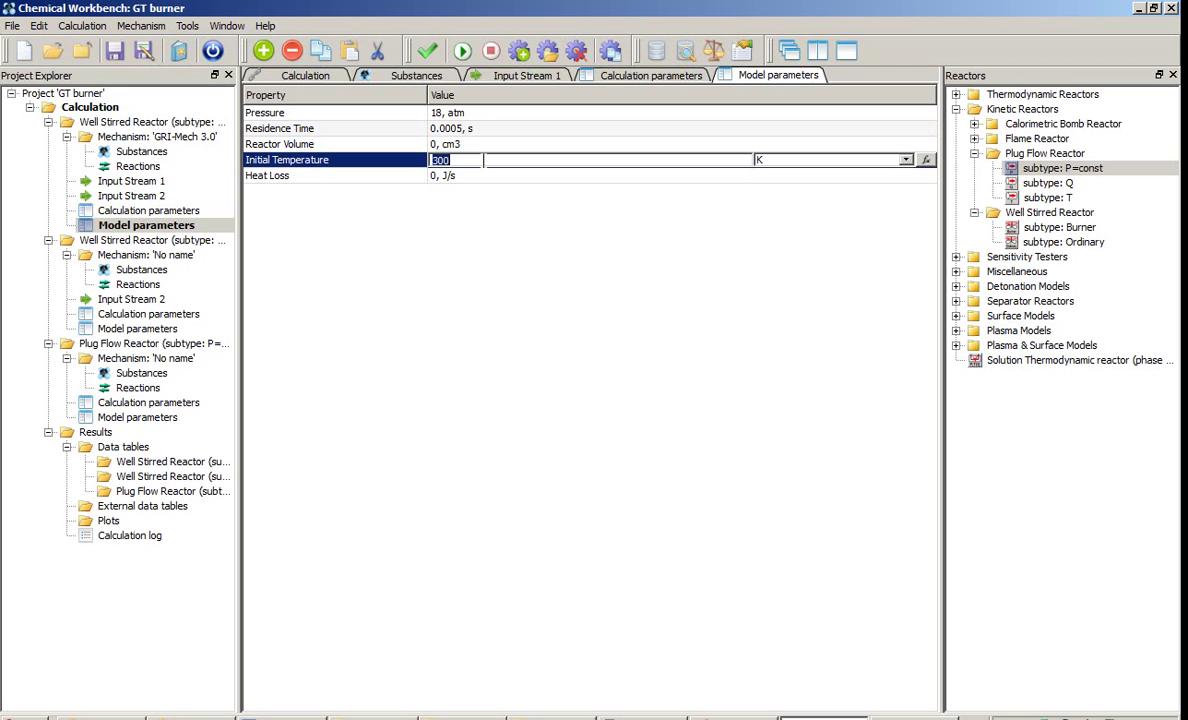
pyautogui.write('20')
pyautogui.press('Return')
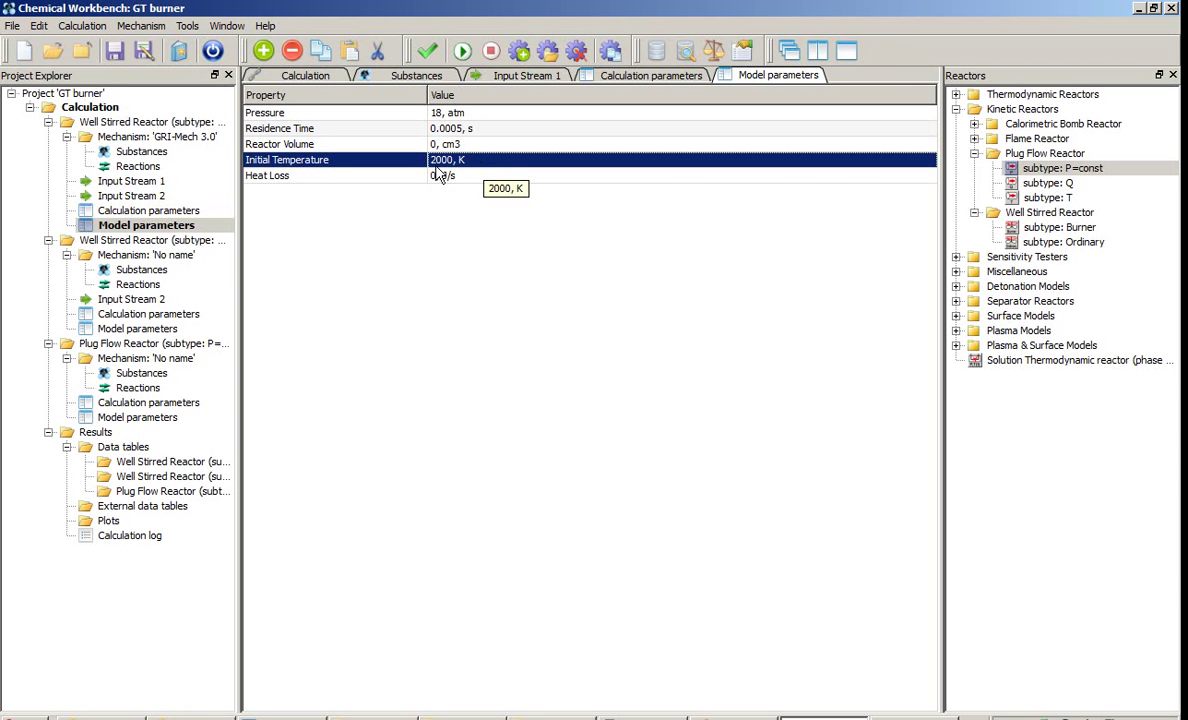
# Step: Load GRI-Mech 3.0 from the database into the second Burner reactor's mechanism
pyautogui.click(157, 244)
pyautogui.click(160, 256)
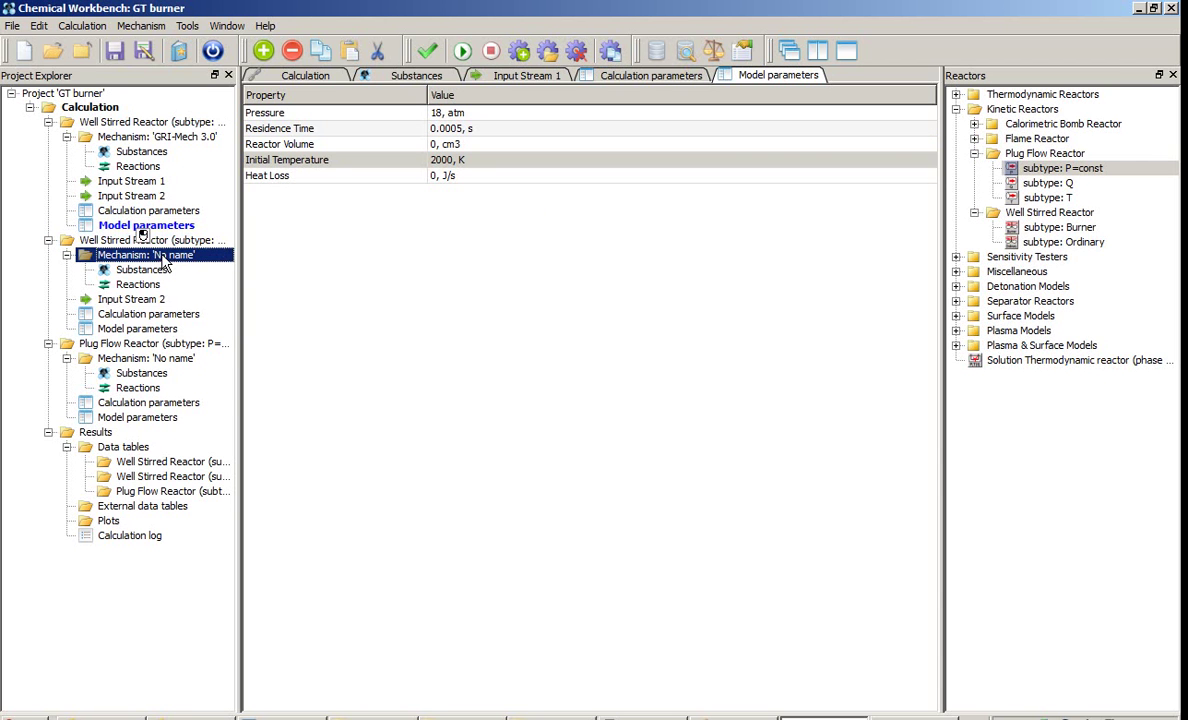
pyautogui.rightClick(161, 257)
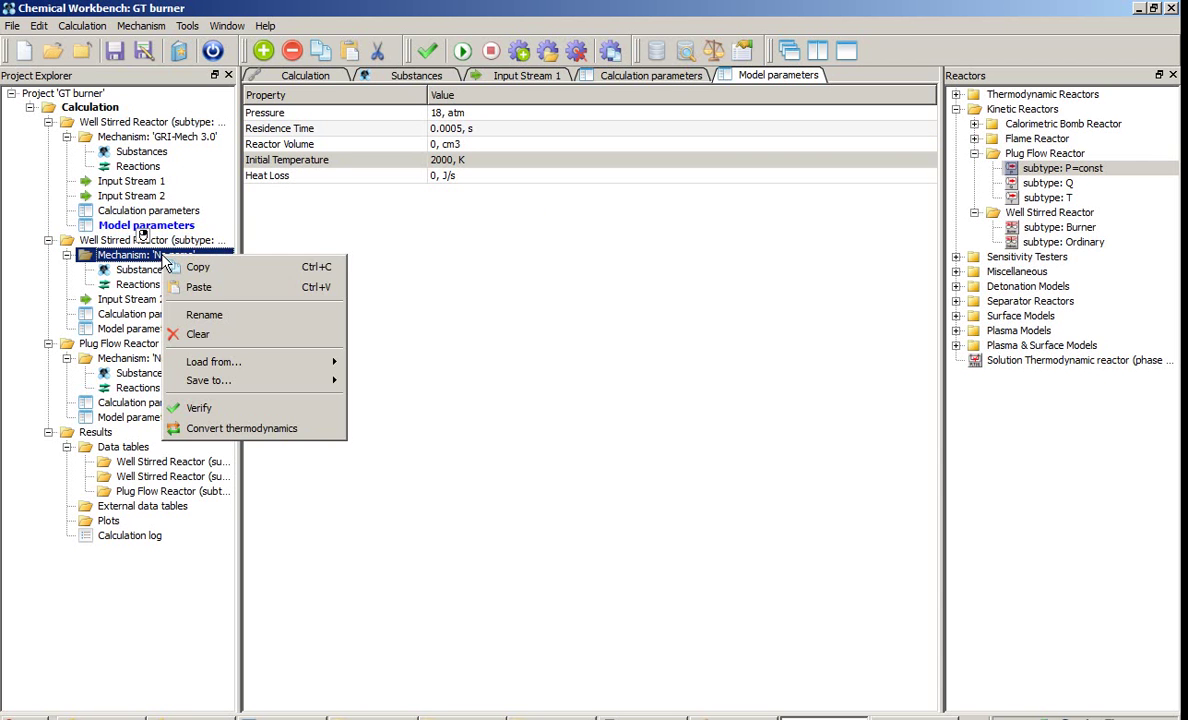
pyautogui.moveTo(322, 362)
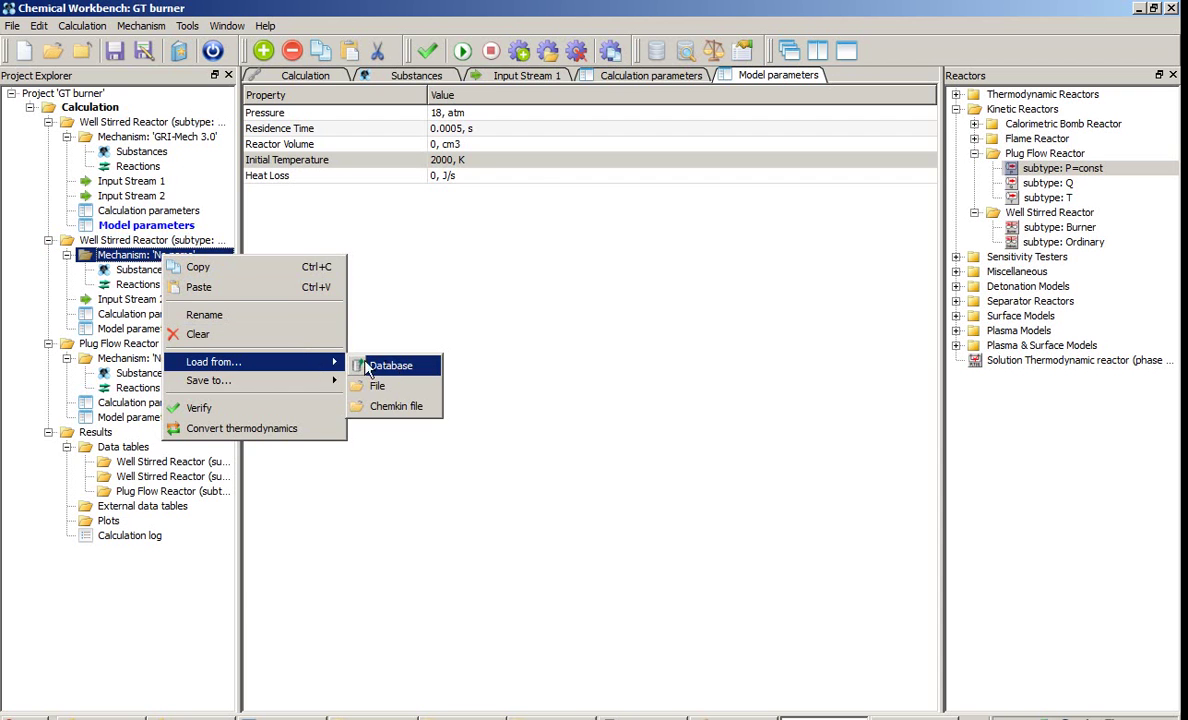
pyautogui.click(397, 368)
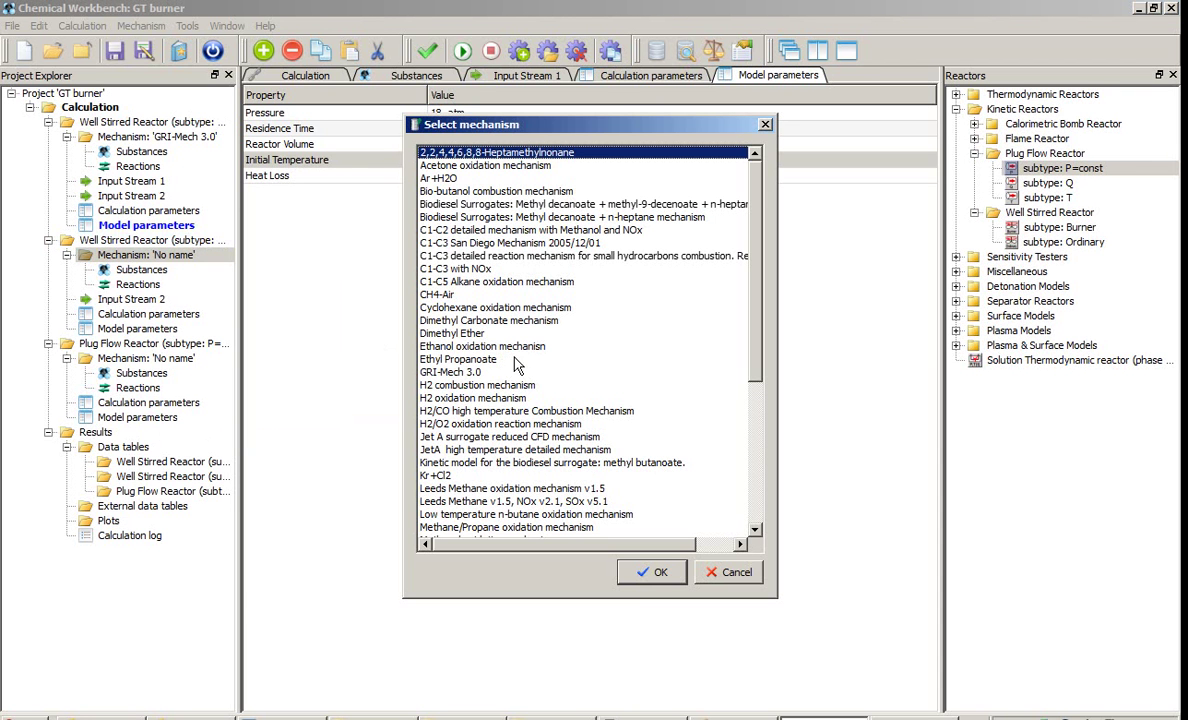
pyautogui.click(474, 373)
pyautogui.click(645, 580)
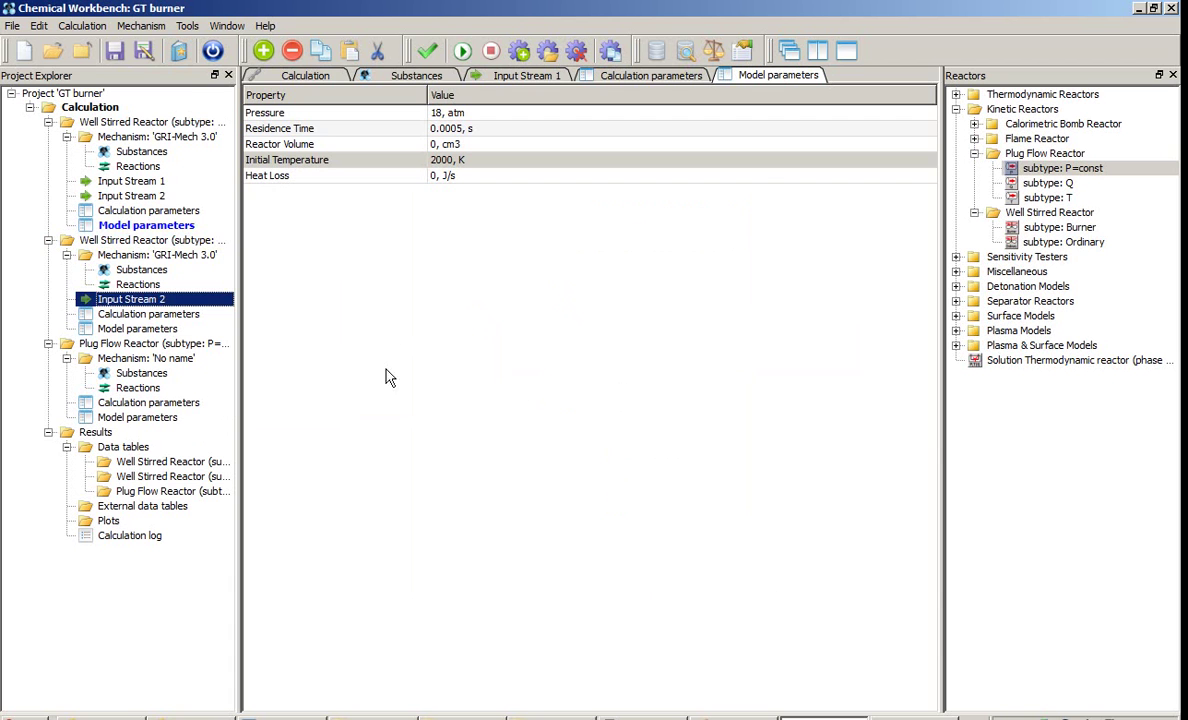
# Step: Give Input Stream 2 a variable flow rate of 100 and 200 kg/h
pyautogui.doubleClick(145, 302)
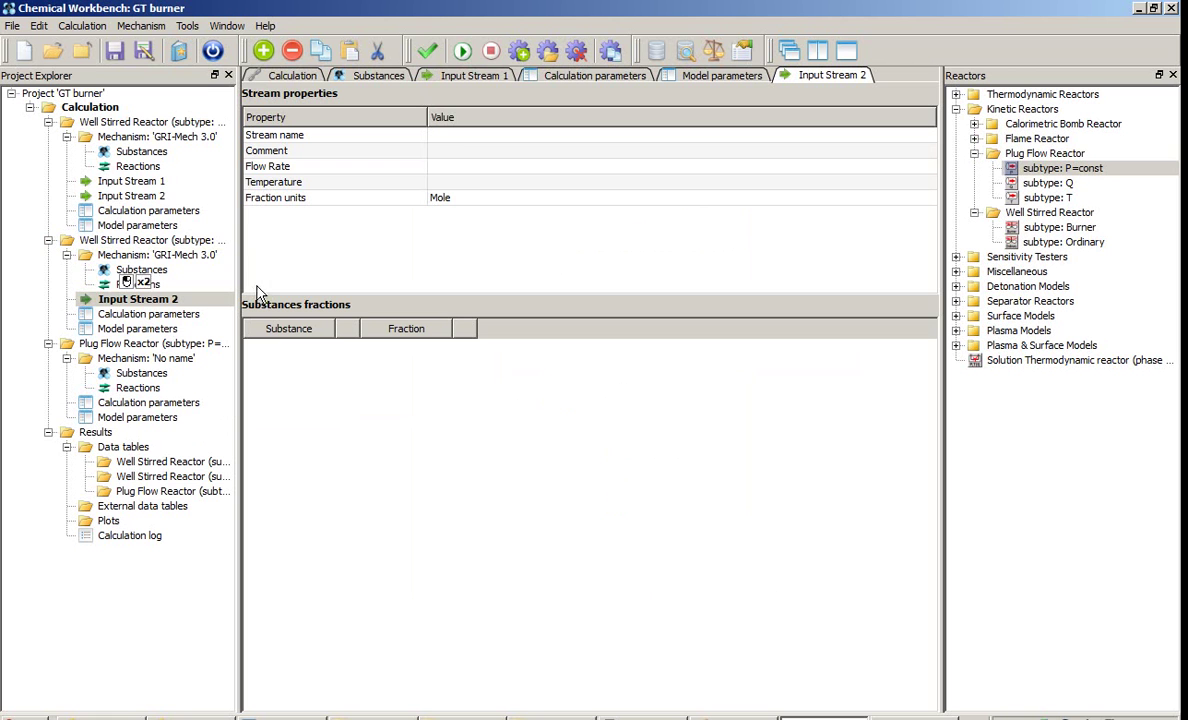
pyautogui.click(472, 168)
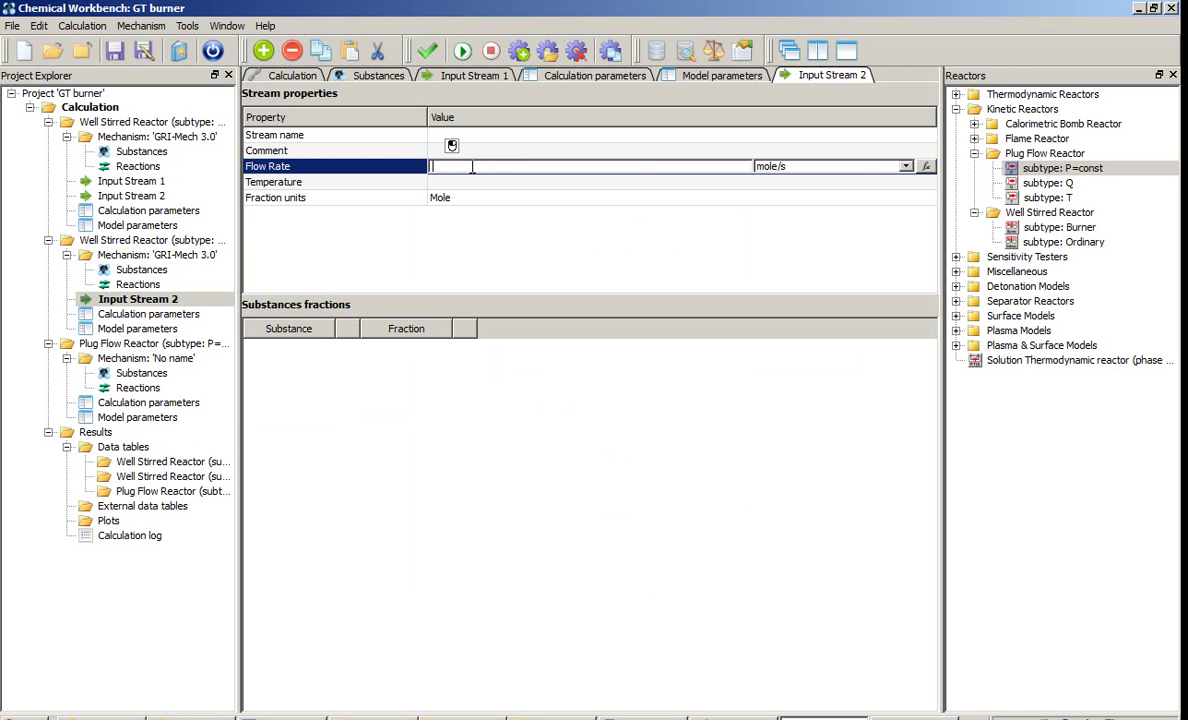
pyautogui.click(905, 166)
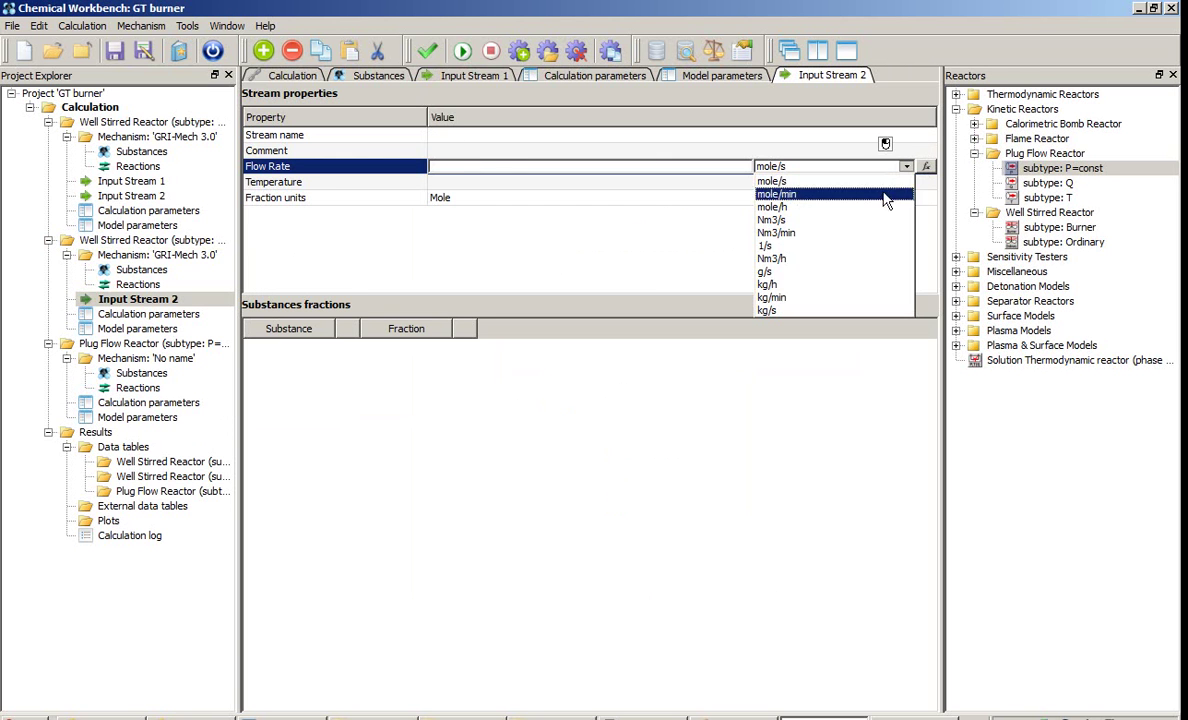
pyautogui.click(797, 288)
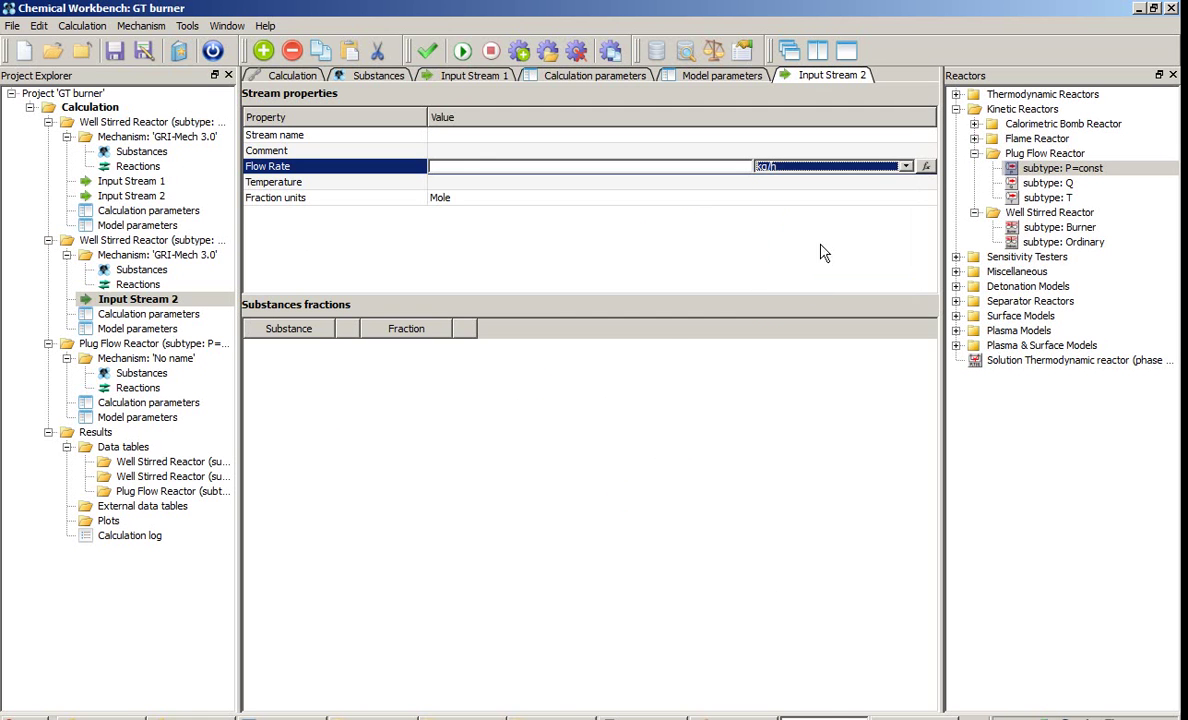
pyautogui.click(926, 166)
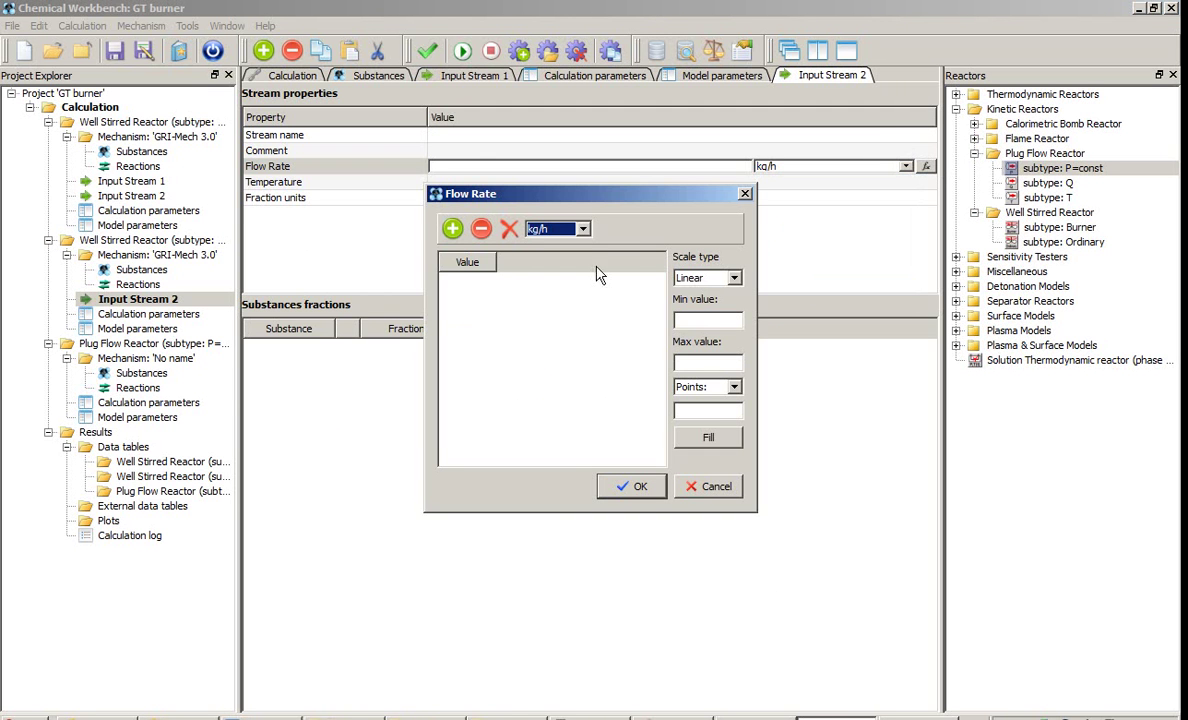
pyautogui.click(452, 231)
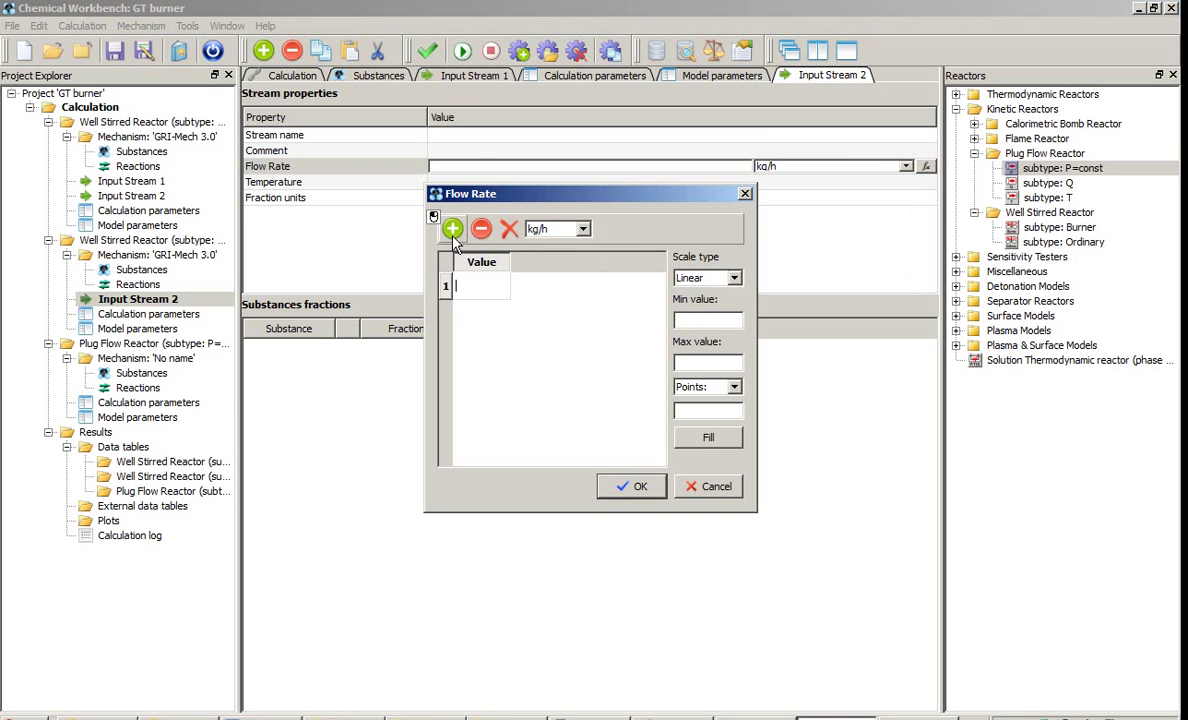
pyautogui.click(452, 231)
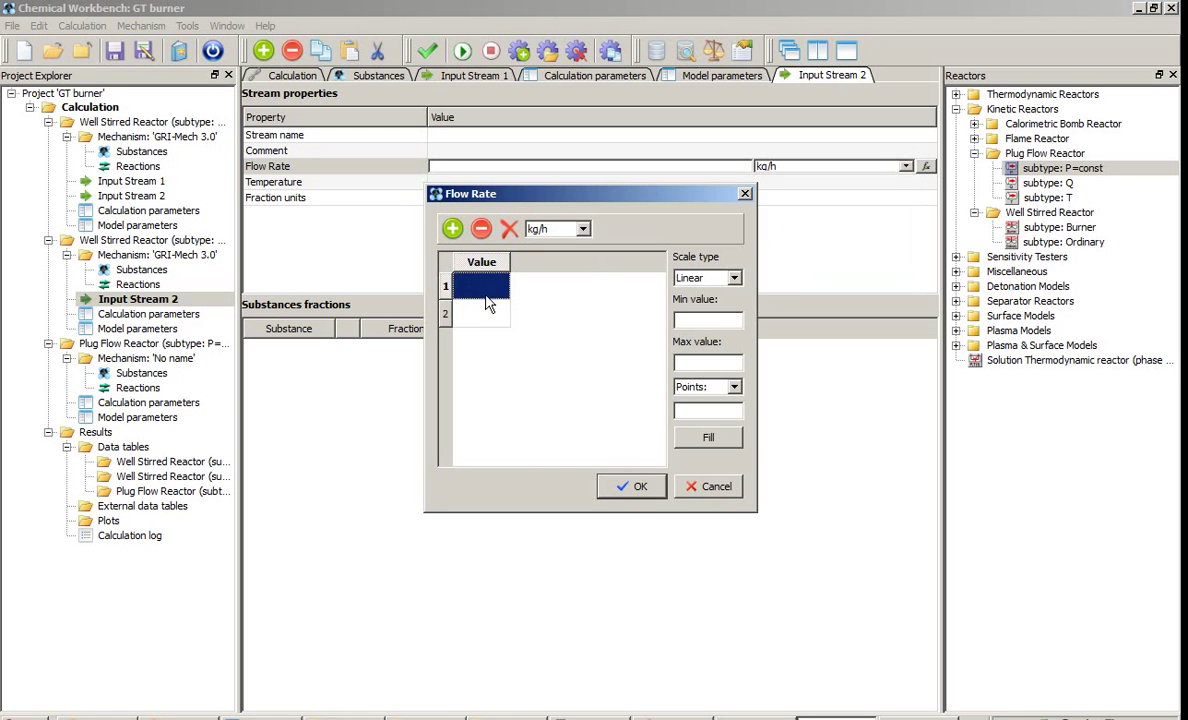
pyautogui.write('100')
pyautogui.press('Return')
pyautogui.click(481, 314)
pyautogui.write('200')
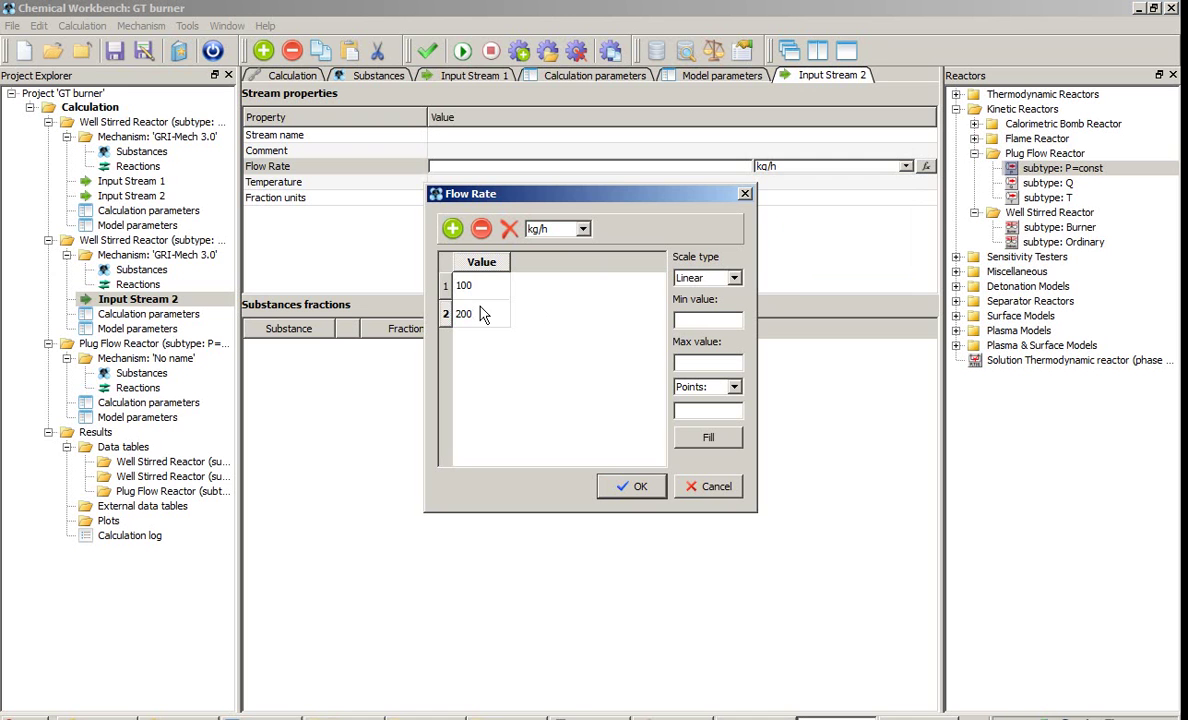
pyautogui.press('Return')
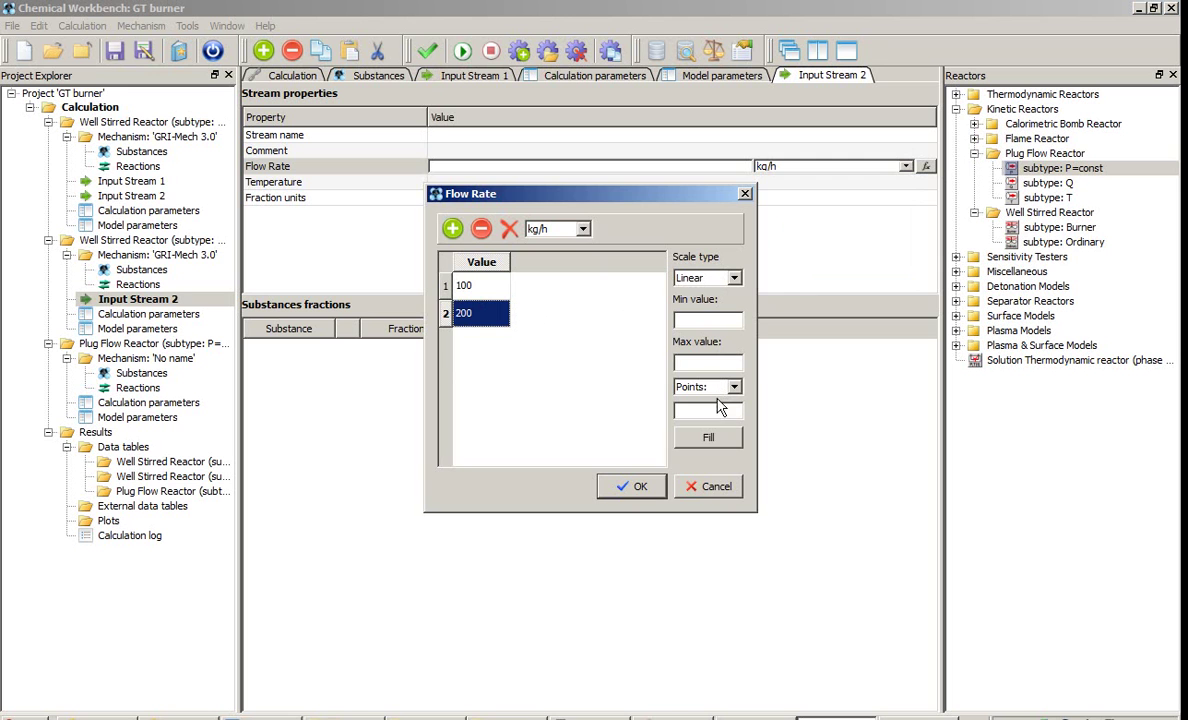
pyautogui.click(641, 490)
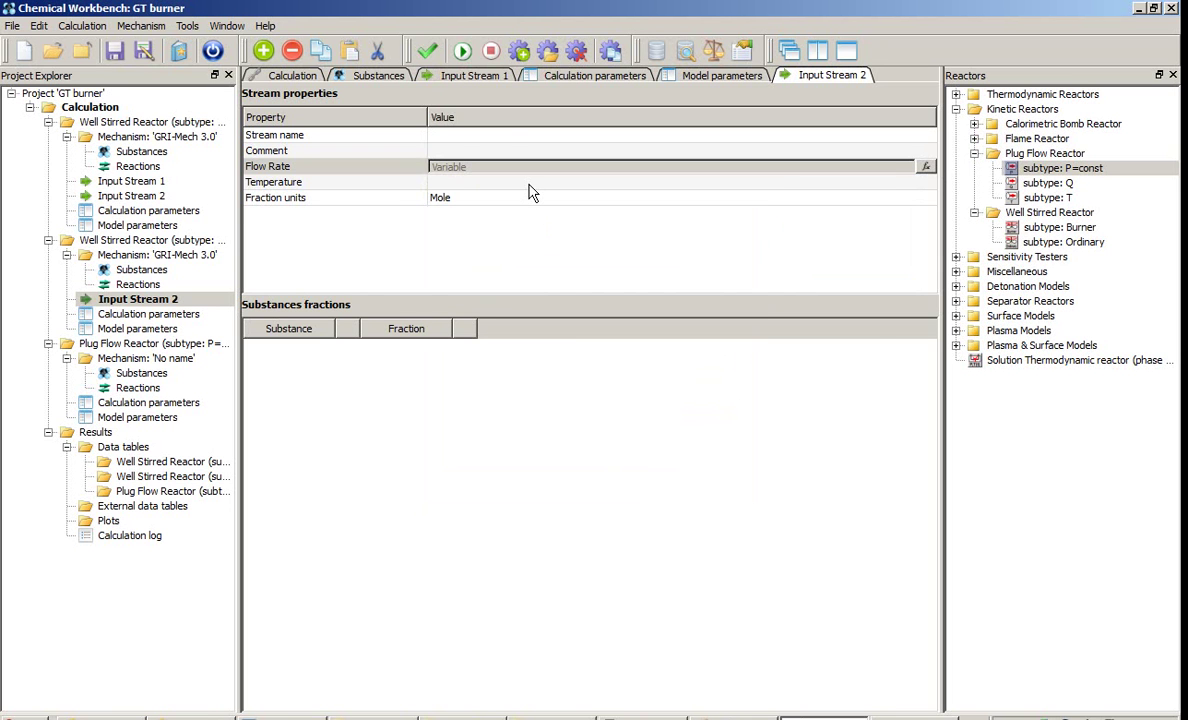
# Step: Set Input Stream 2's temperature to 800 K, keeping Mole fraction units
pyautogui.click(530, 182)
pyautogui.write('800')
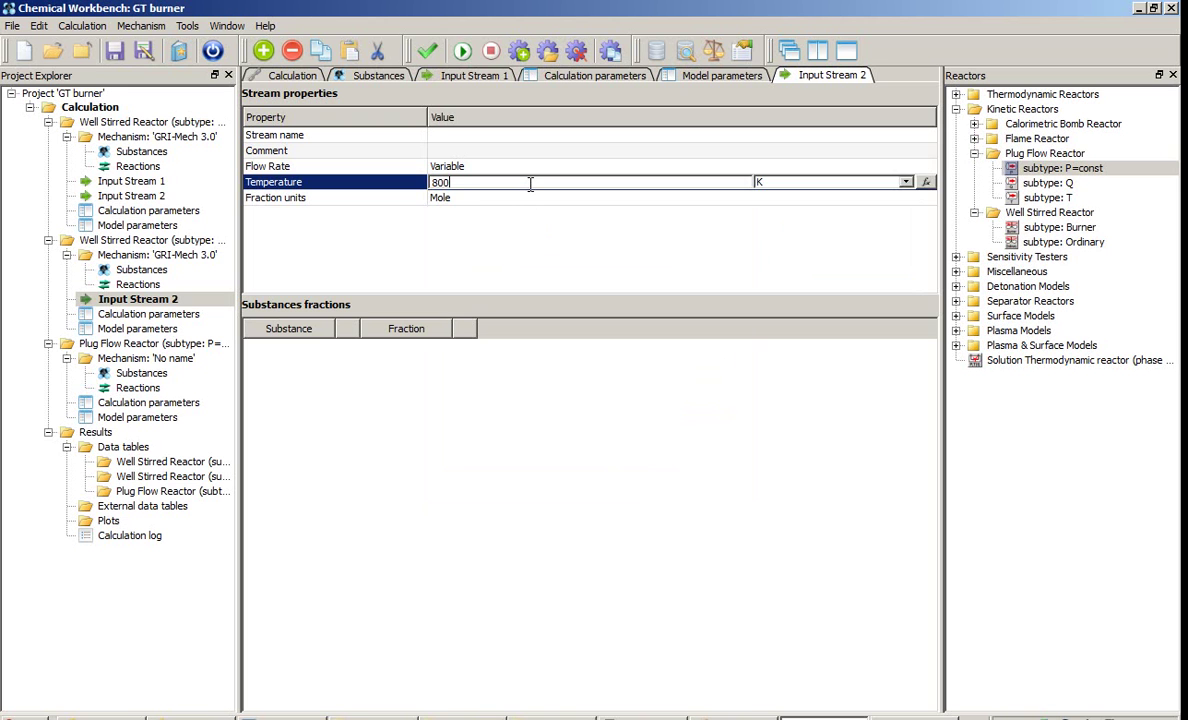
pyautogui.press('Return')
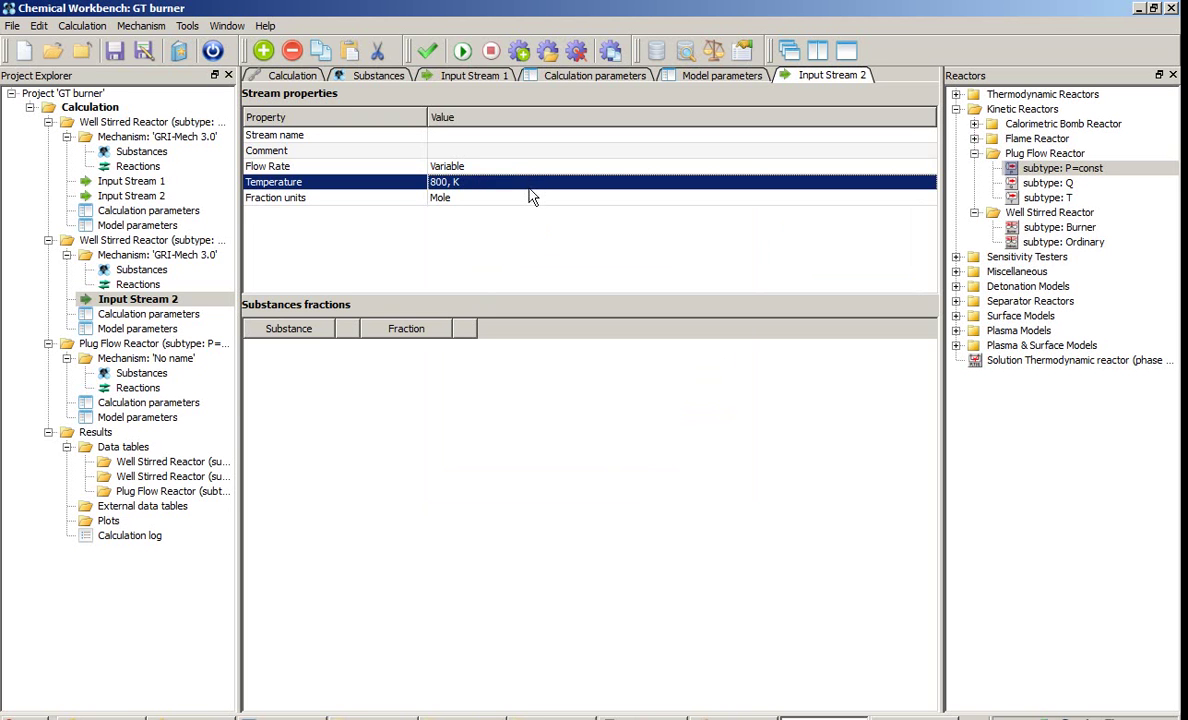
pyautogui.click(532, 199)
pyautogui.click(533, 204)
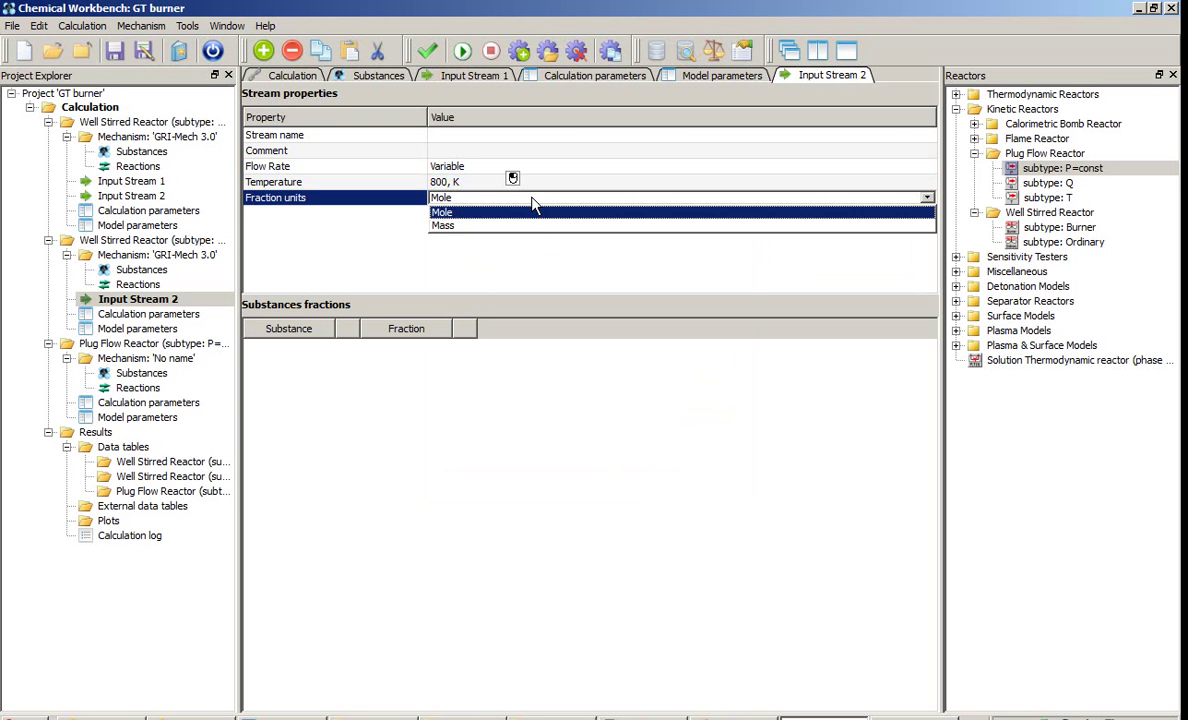
pyautogui.click(530, 212)
pyautogui.click(294, 371)
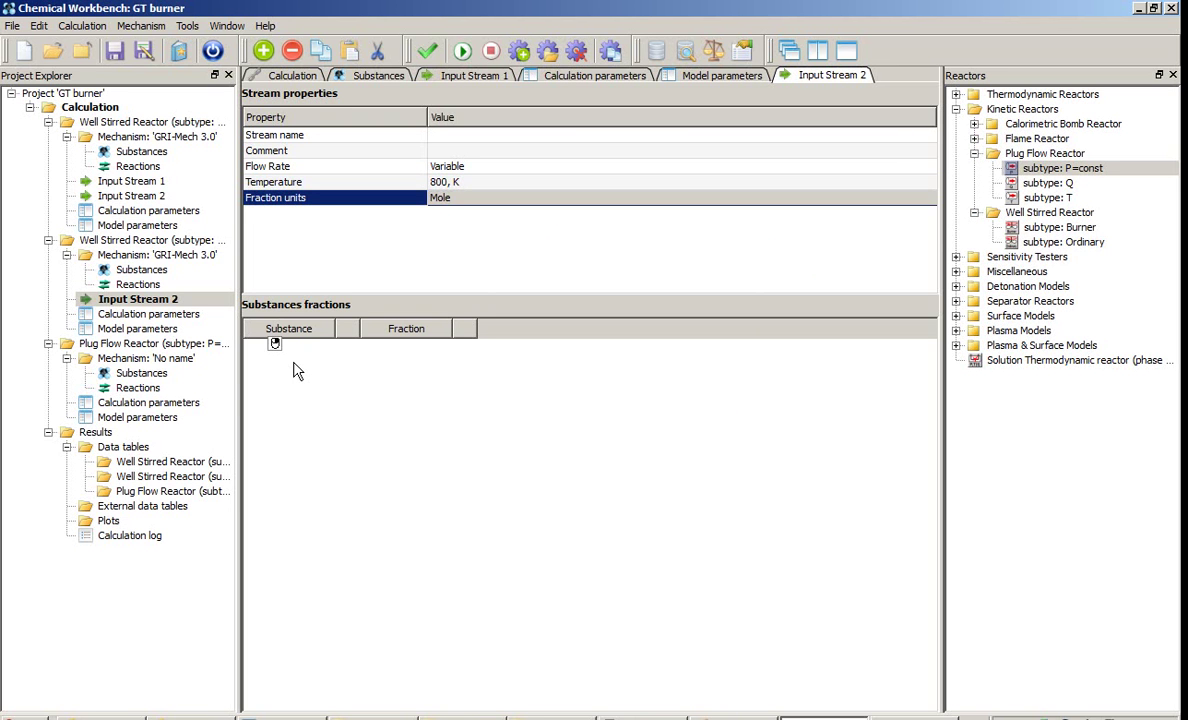
# Step: Add O2 to Input Stream 2's composition with a fraction of 1
pyautogui.rightClick(294, 371)
pyautogui.click(325, 379)
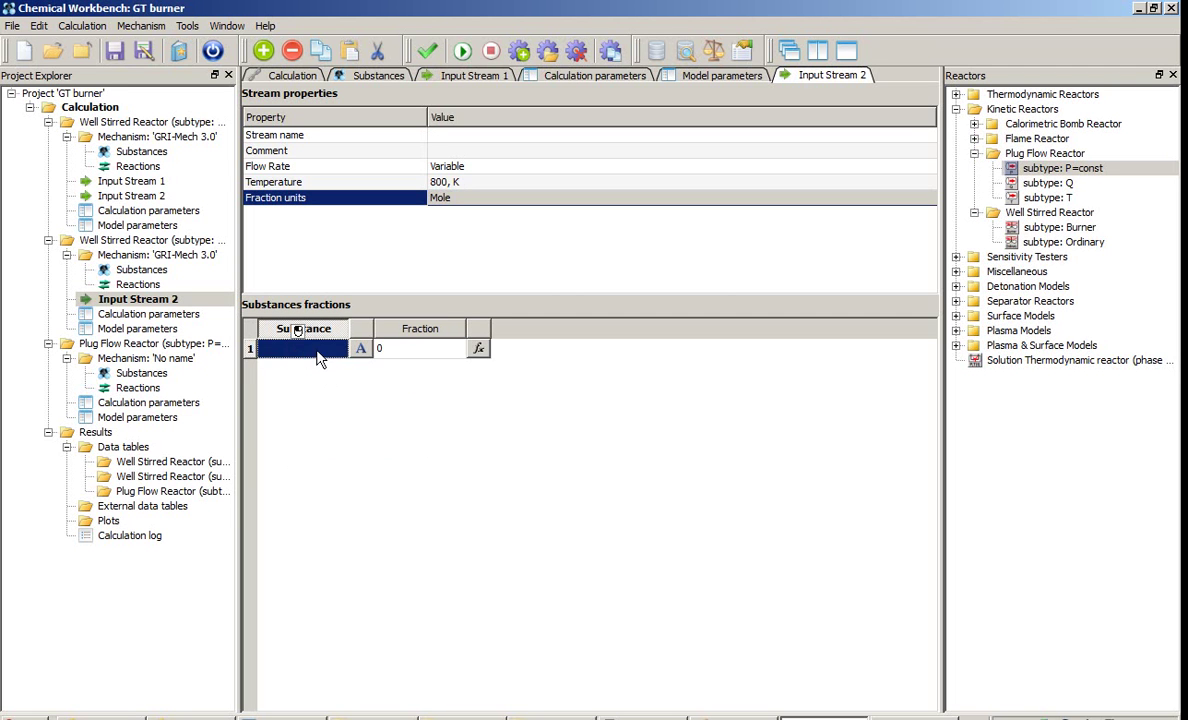
pyautogui.click(324, 348)
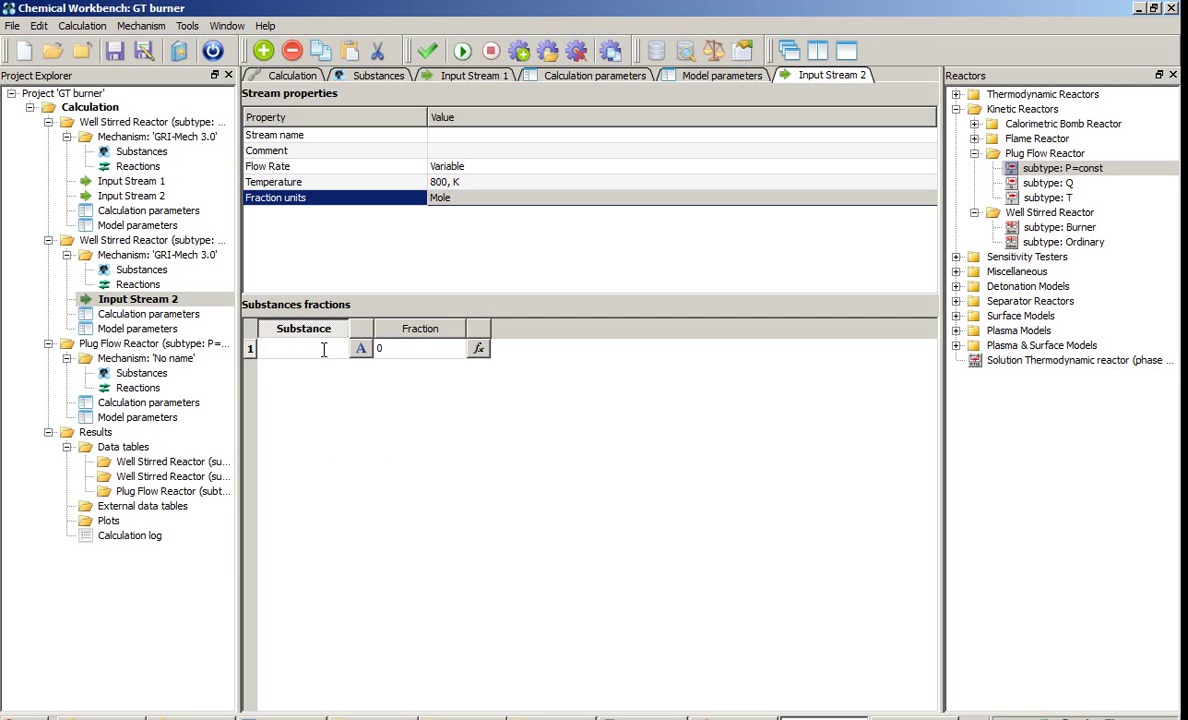
pyautogui.write('O2')
pyautogui.press('Return')
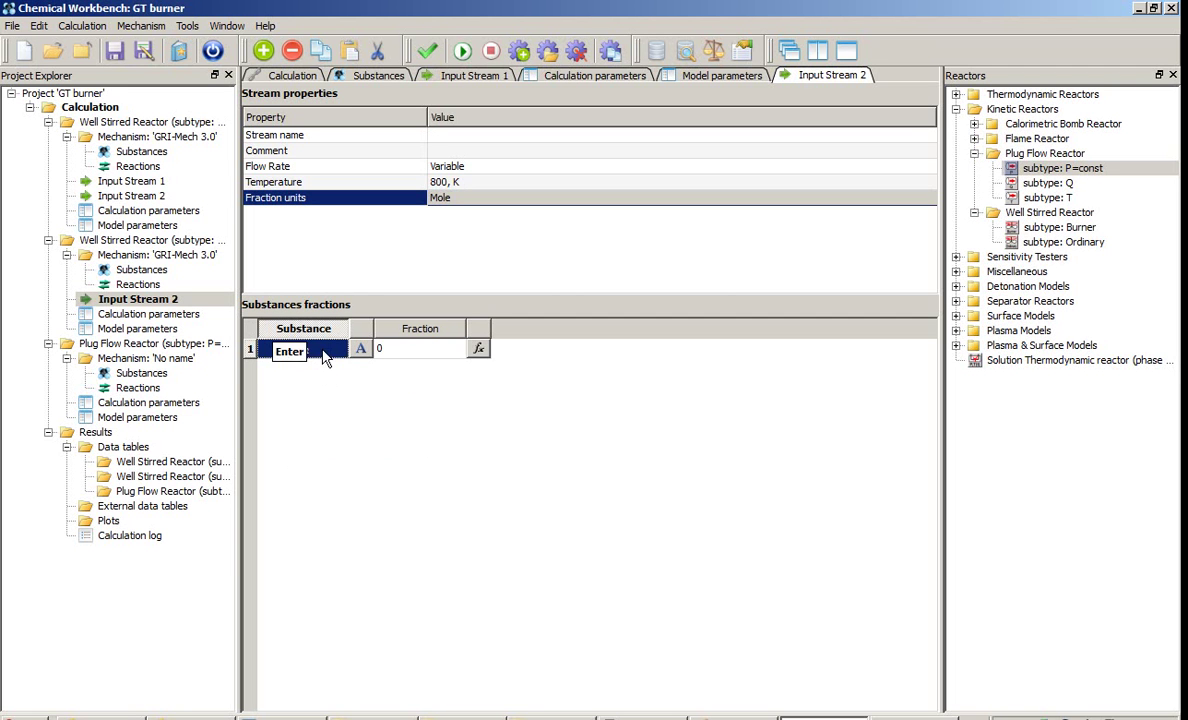
pyautogui.click(437, 358)
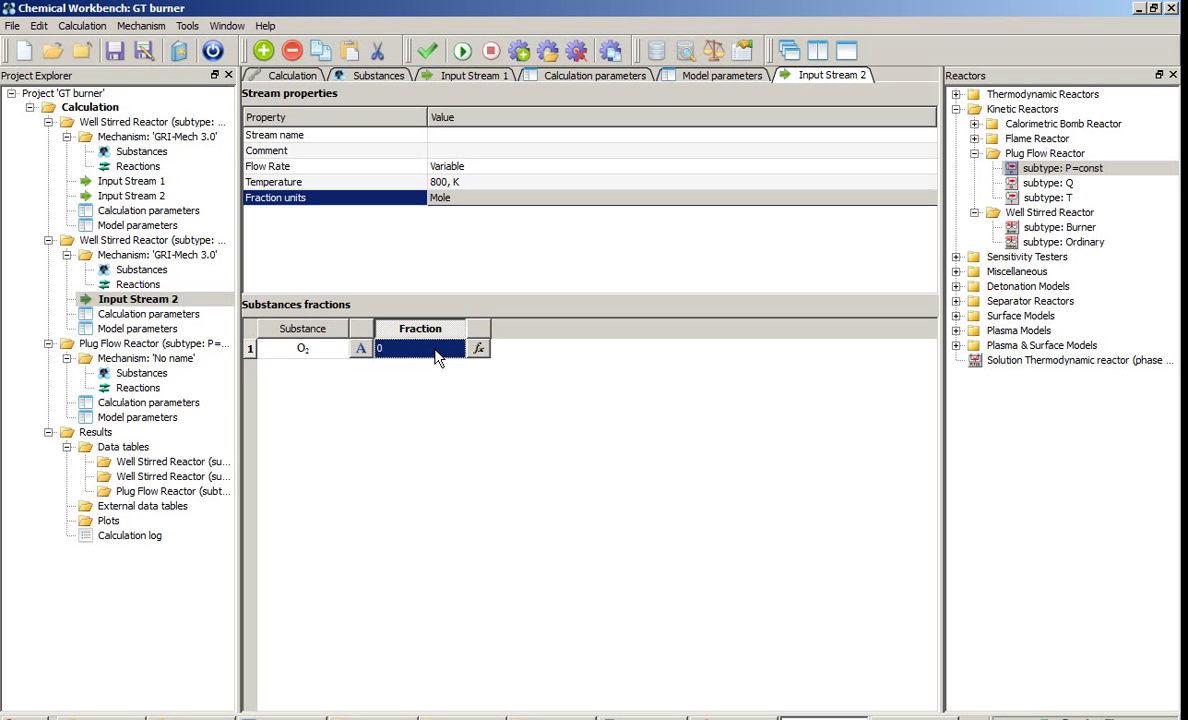
pyautogui.write('1')
pyautogui.press('Return')
# Step: Add N2 to the composition with a fraction of 3.76
pyautogui.rightClick(421, 385)
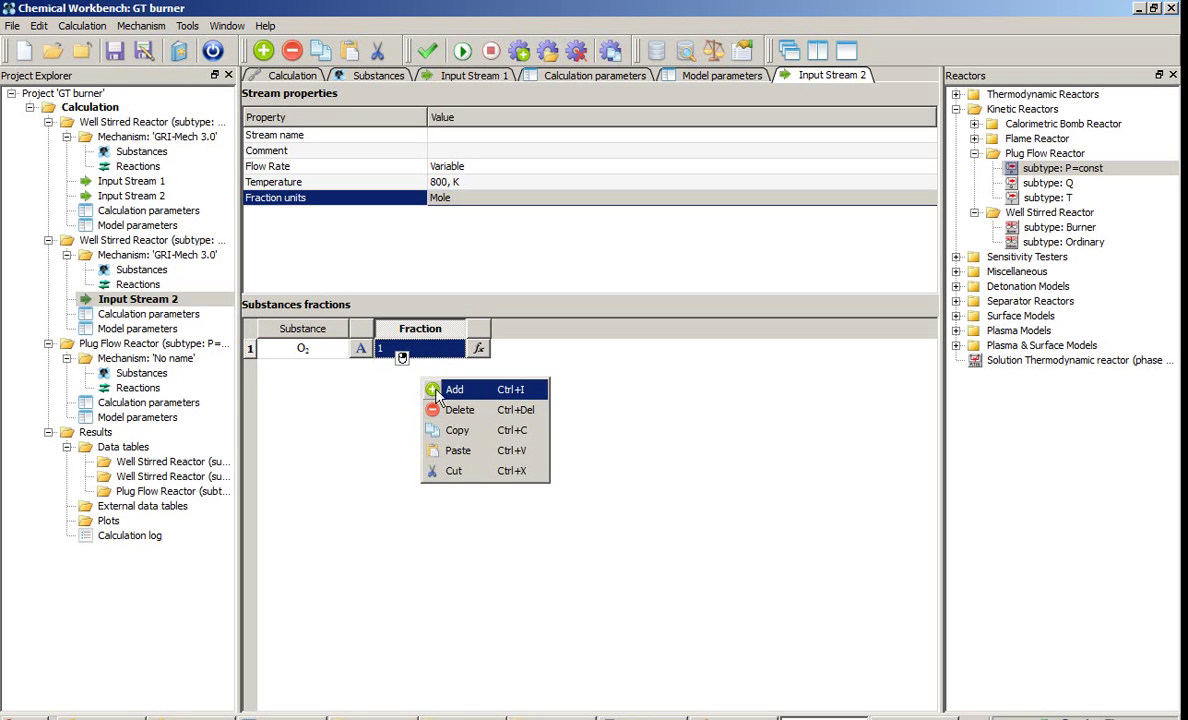
pyautogui.click(425, 391)
pyautogui.click(322, 375)
pyautogui.doubleClick(322, 375)
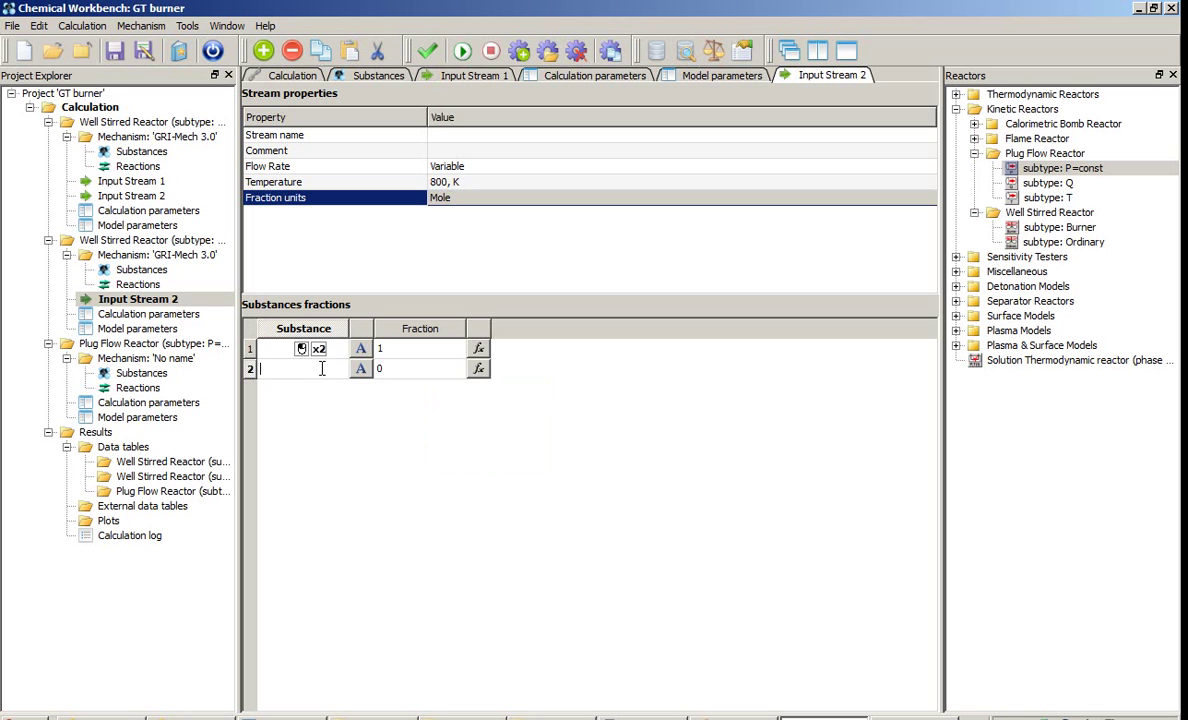
pyautogui.write('O2')
pyautogui.press('Return')
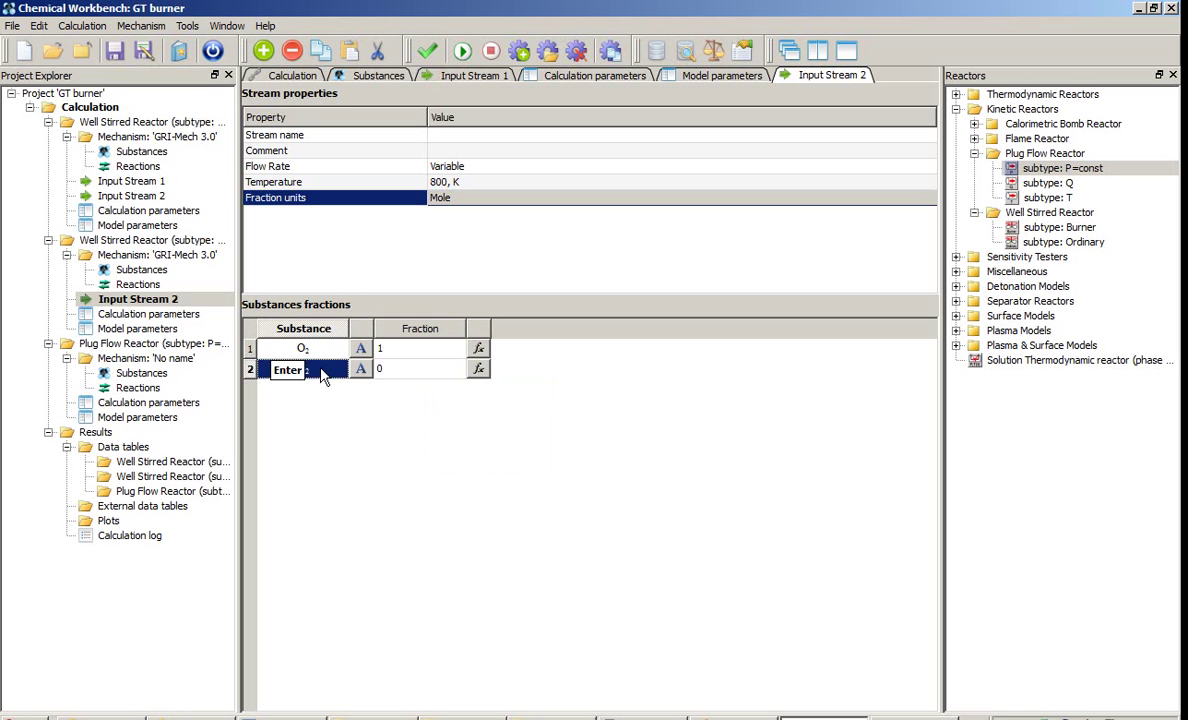
pyautogui.click(425, 372)
pyautogui.write('3.76')
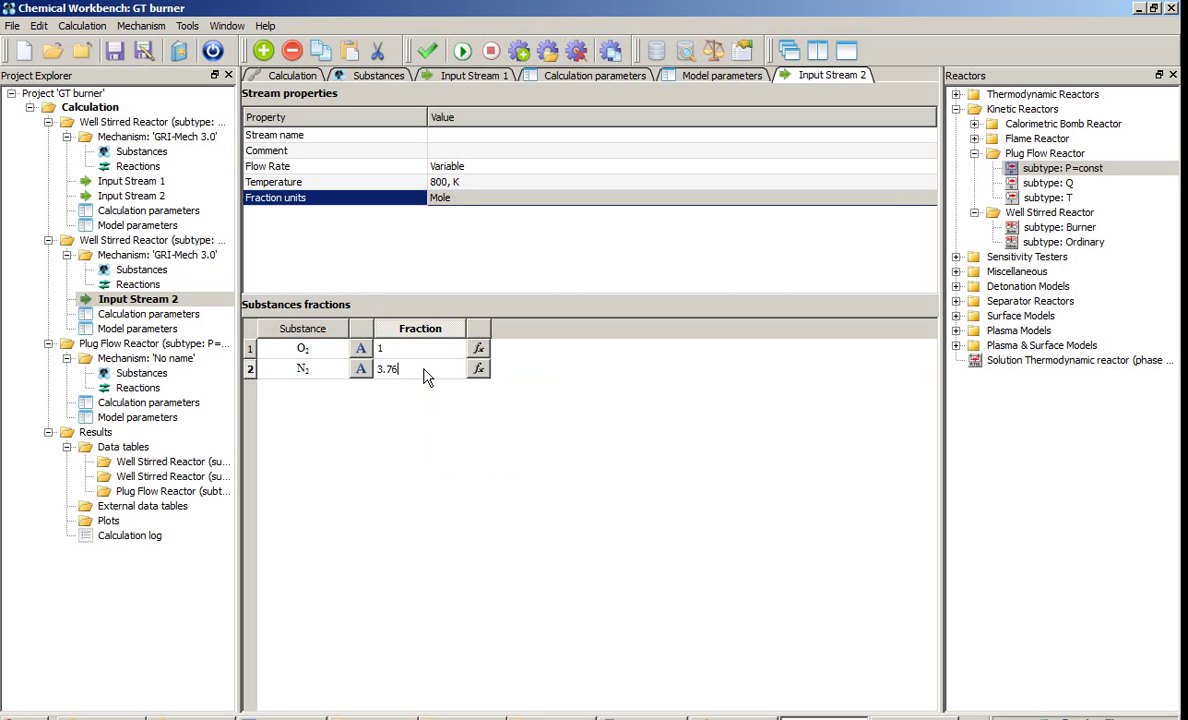
pyautogui.press('Return')
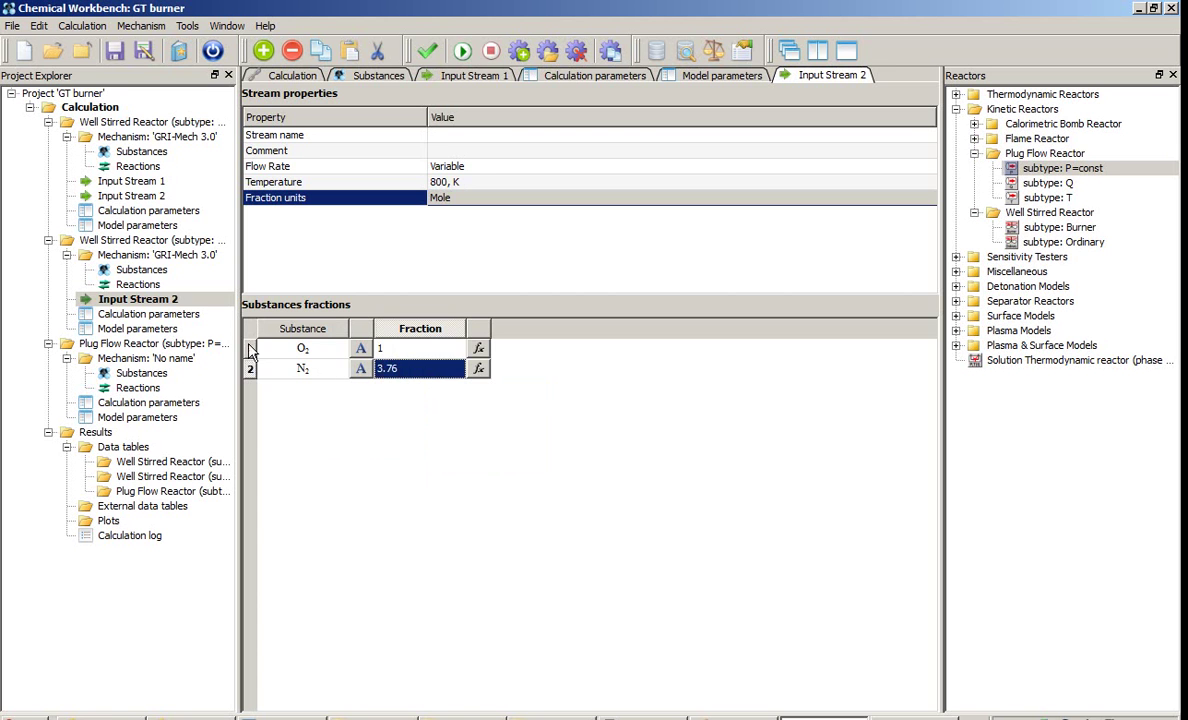
# Step: In the second Burner's model parameters, enter pressure 18 atm, residence time 1e-4 s and initial temperature 2000 K
pyautogui.click(195, 317)
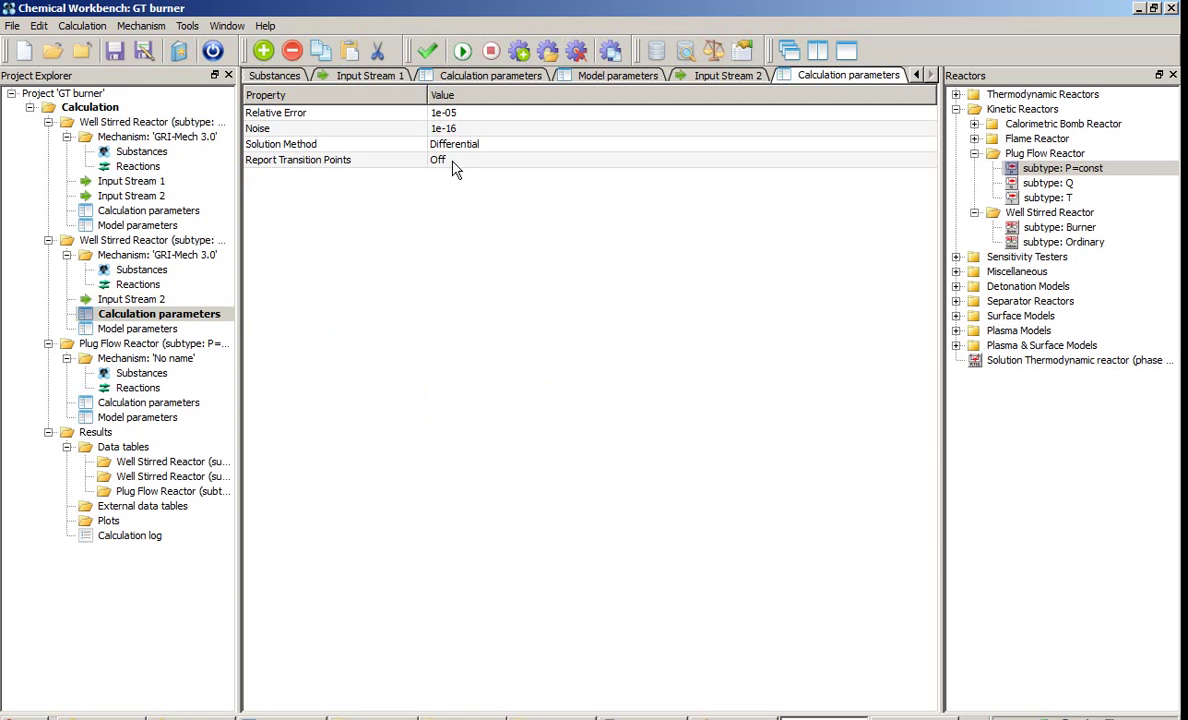
pyautogui.click(145, 328)
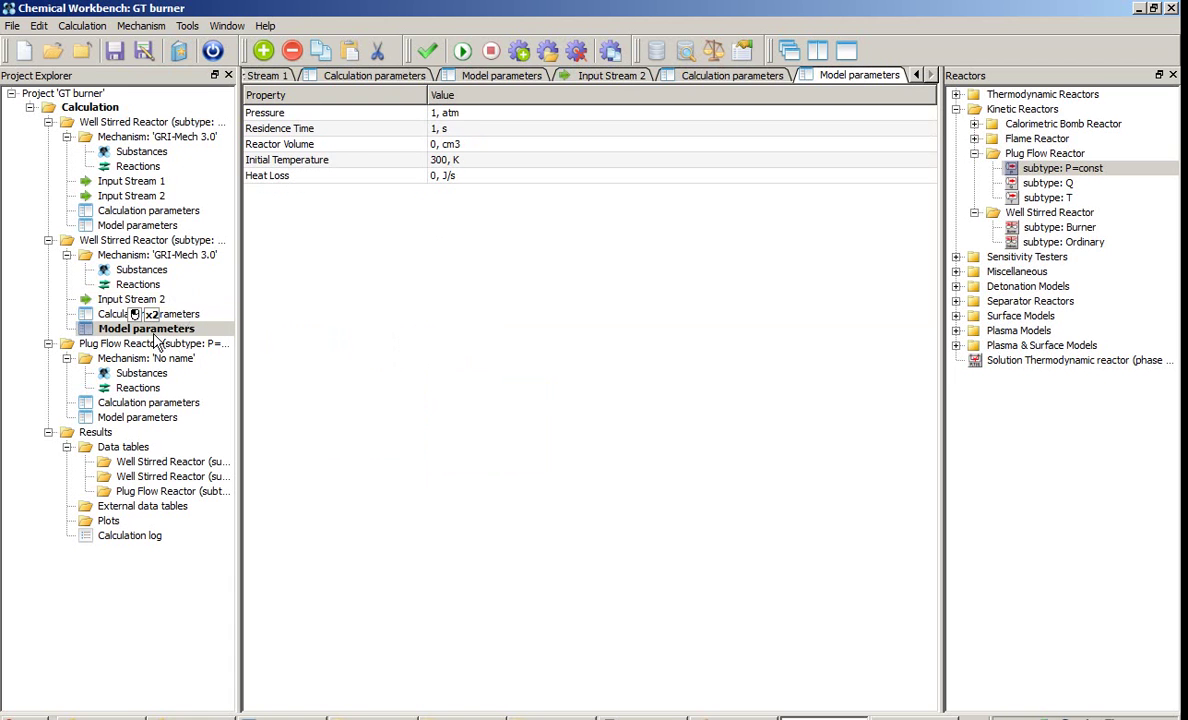
pyautogui.click(469, 113)
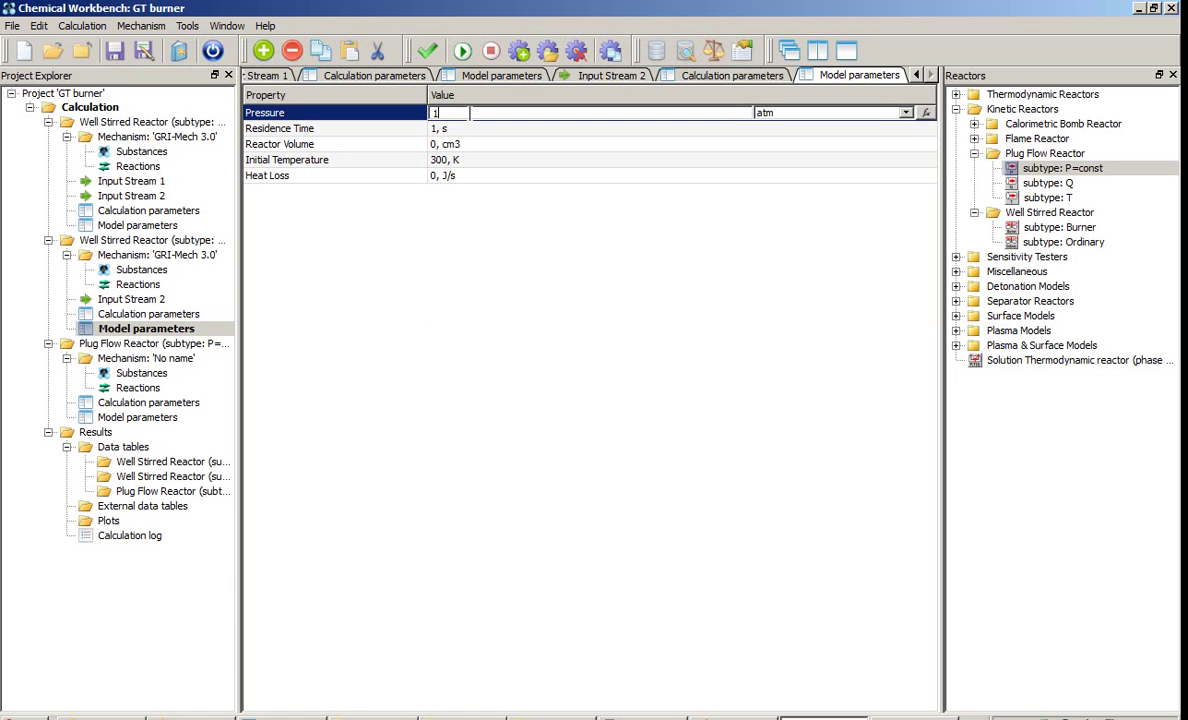
pyautogui.write('18, atm')
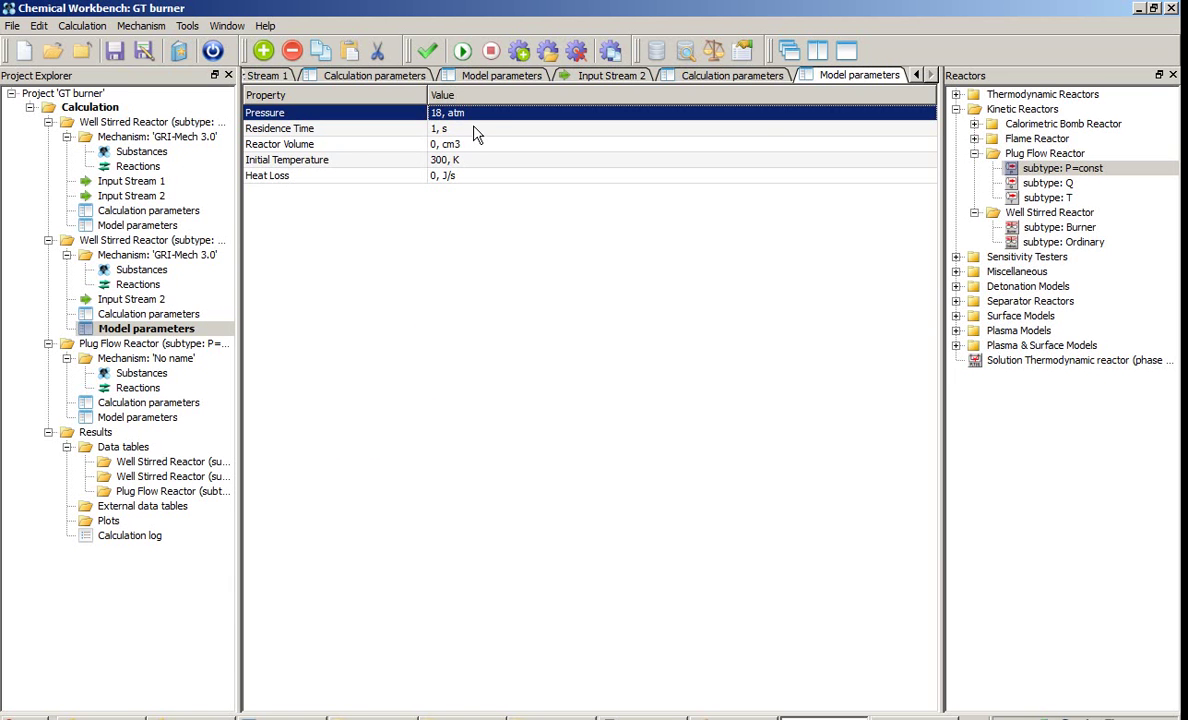
pyautogui.click(475, 128)
pyautogui.write('1e-5')
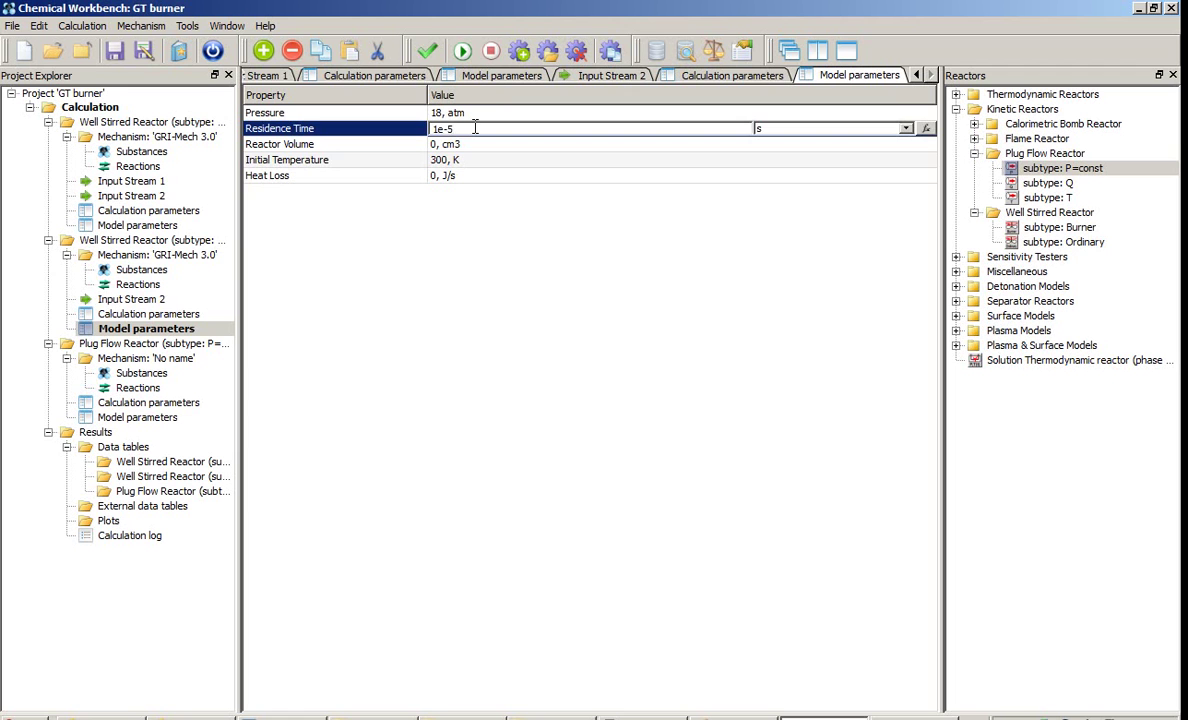
pyautogui.press('BackSpace')
pyautogui.write('4')
pyautogui.press('Return')
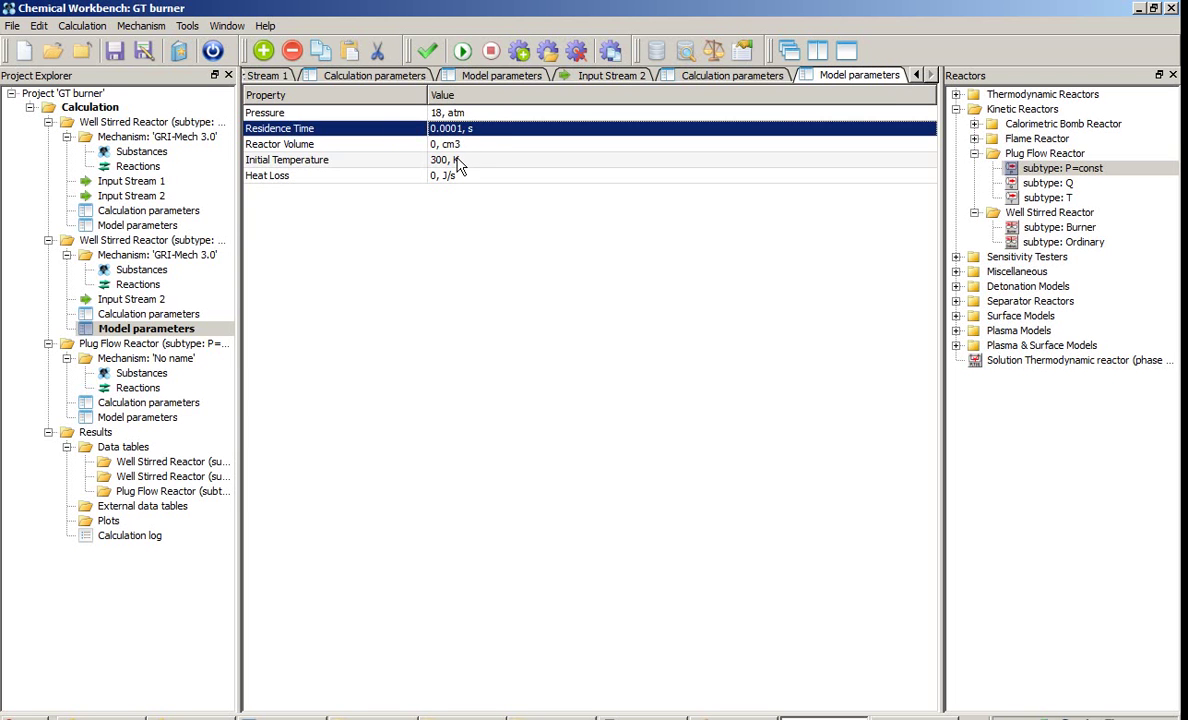
pyautogui.doubleClick(459, 160)
pyautogui.write('2000')
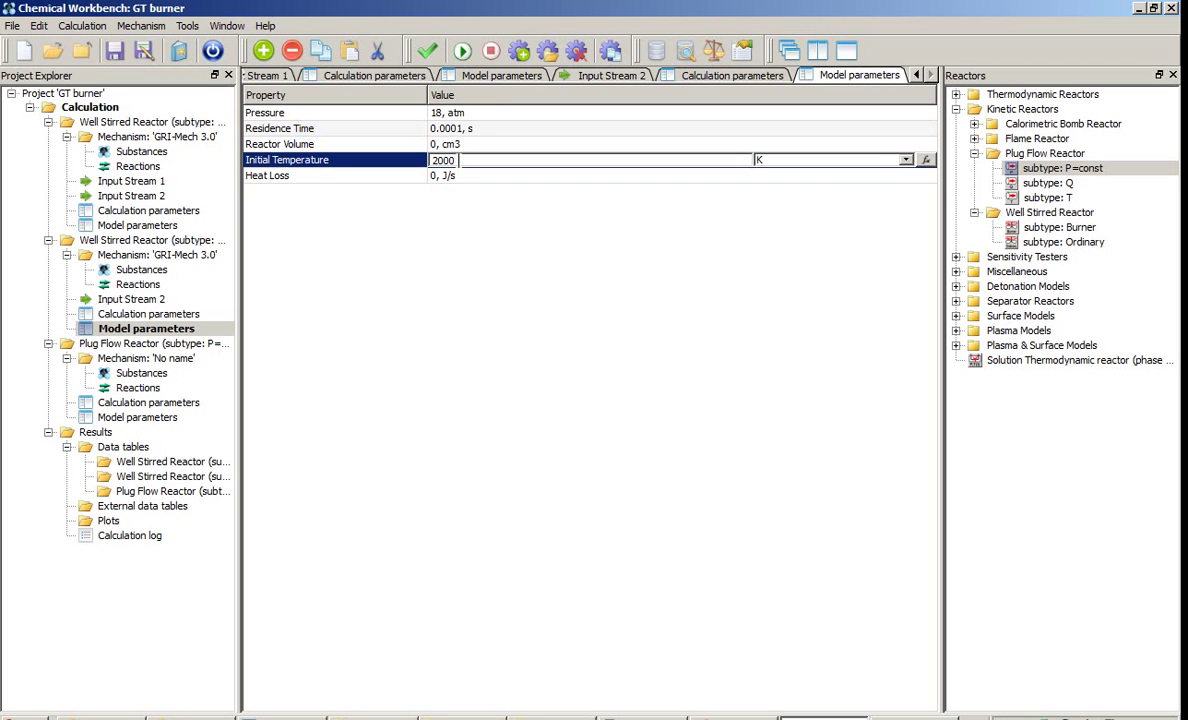
pyautogui.press('Return')
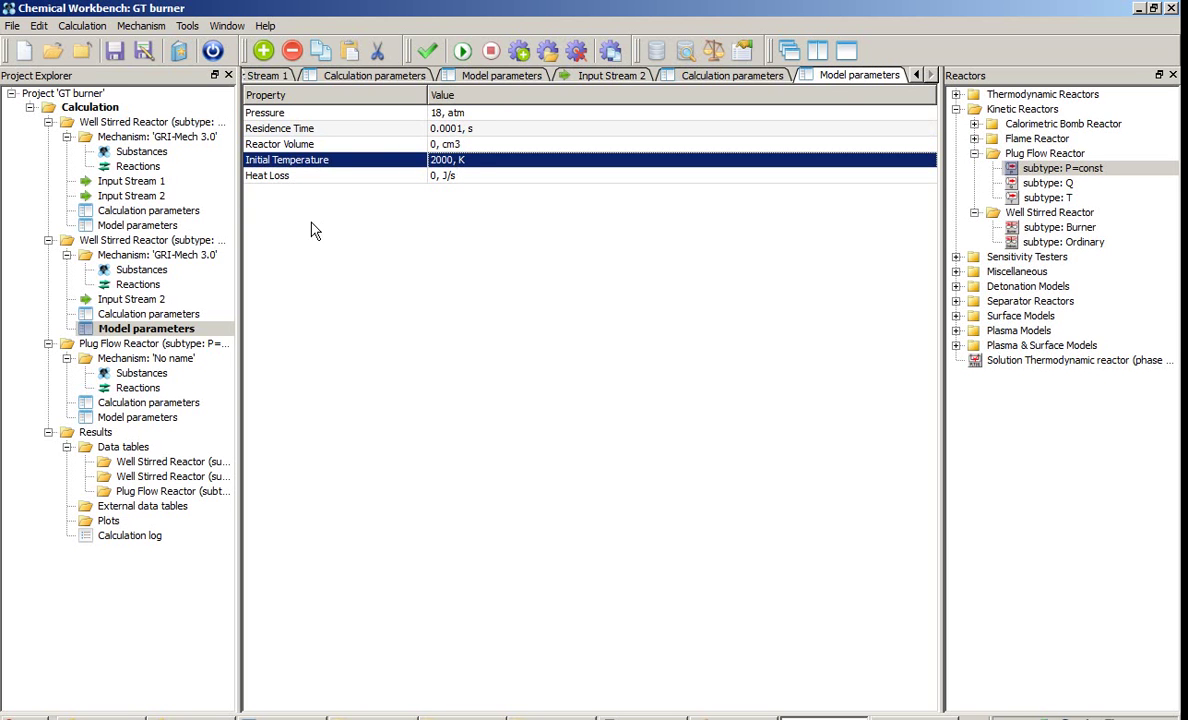
# Step: Load GRI-Mech 3.0 from the database as the Plug Flow Reactor's mechanism and view its calculation parameters
pyautogui.click(145, 343)
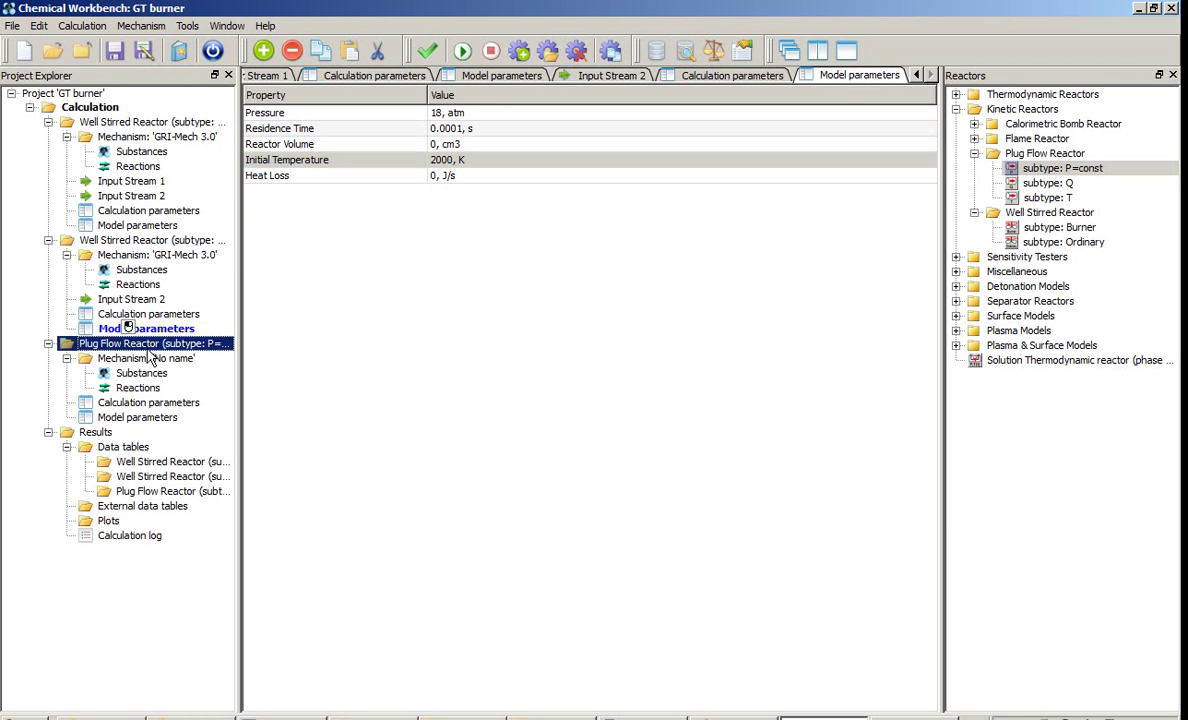
pyautogui.click(148, 360)
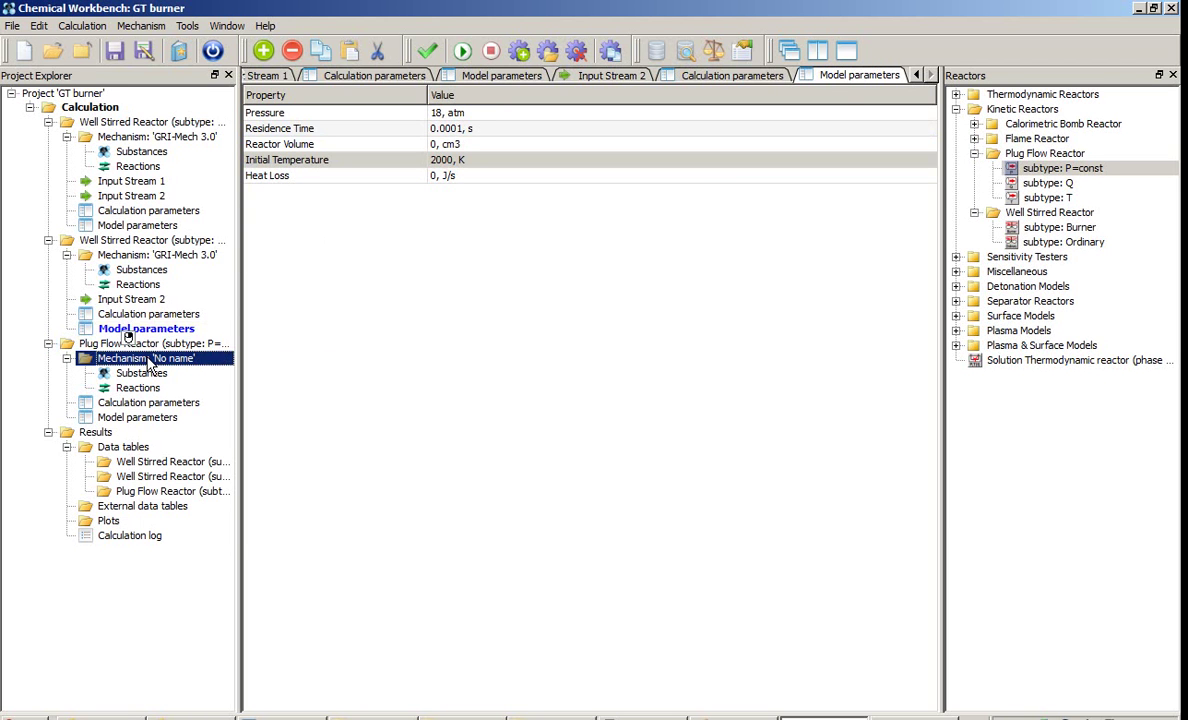
pyautogui.rightClick(148, 360)
pyautogui.moveTo(290, 464)
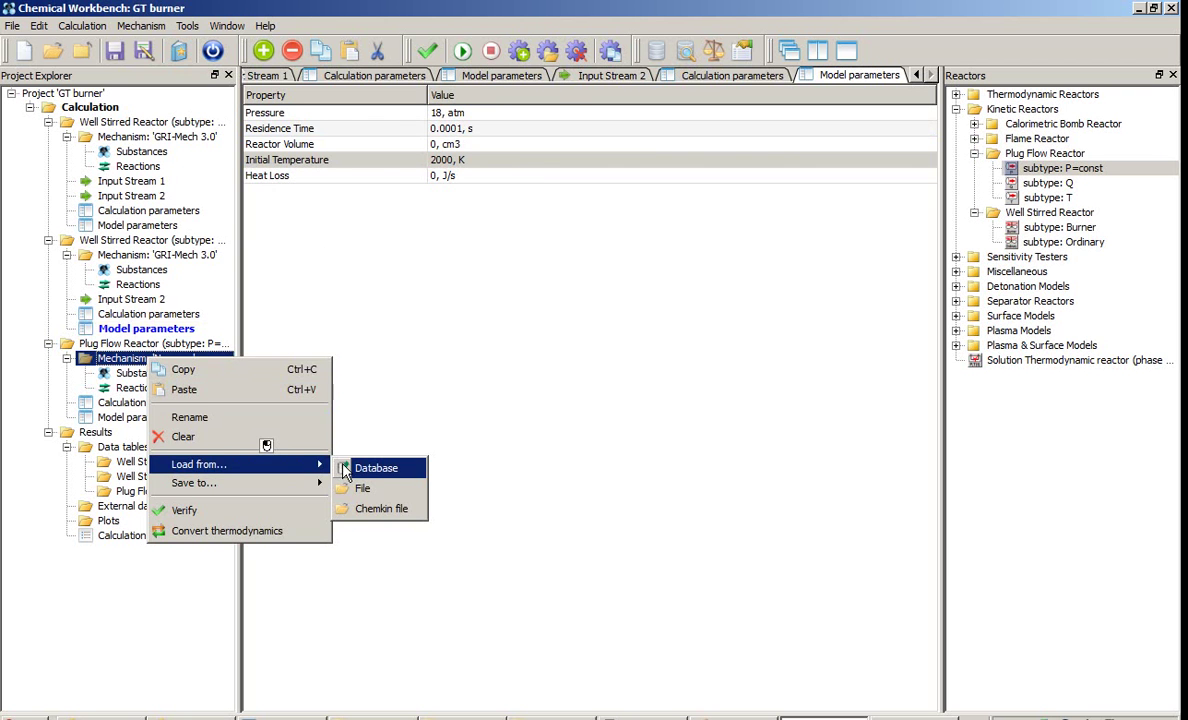
pyautogui.click(347, 466)
pyautogui.click(462, 371)
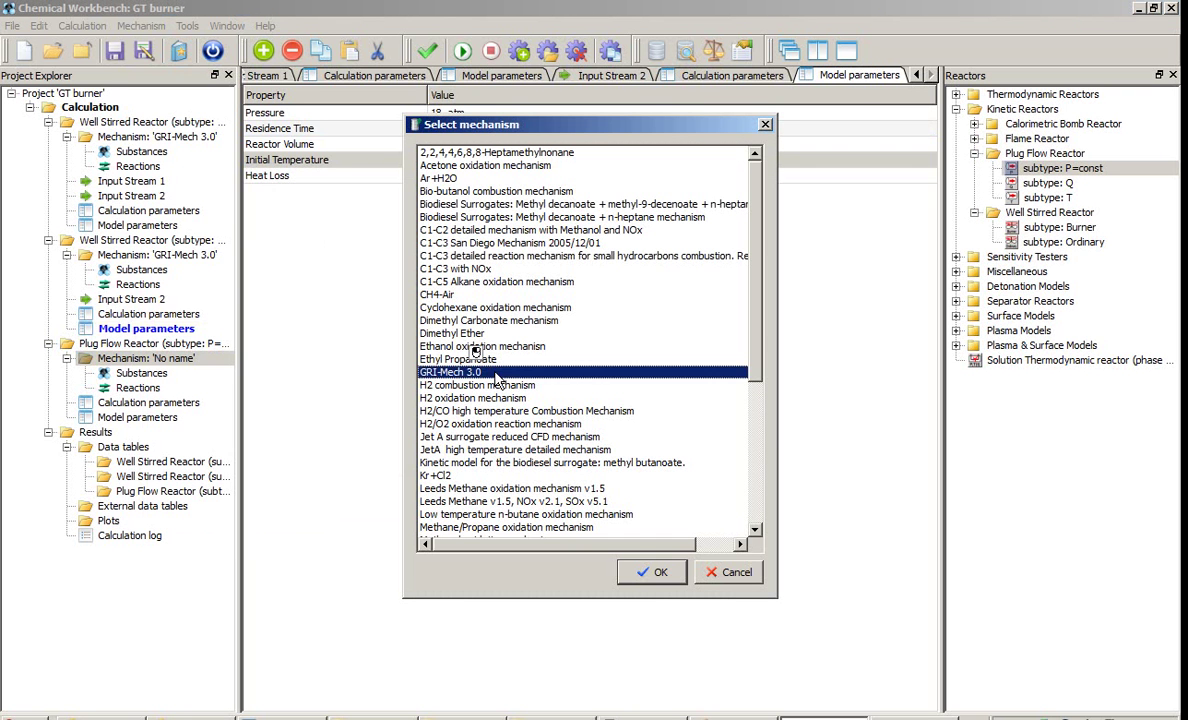
pyautogui.click(655, 574)
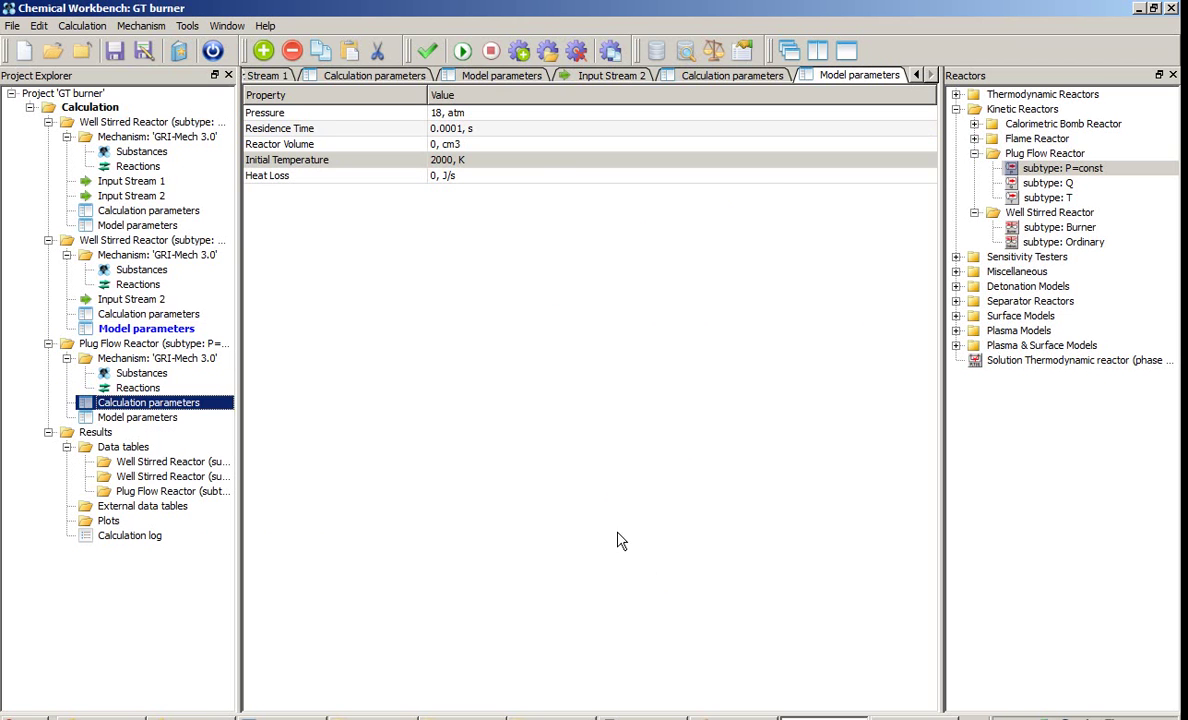
pyautogui.doubleClick(202, 405)
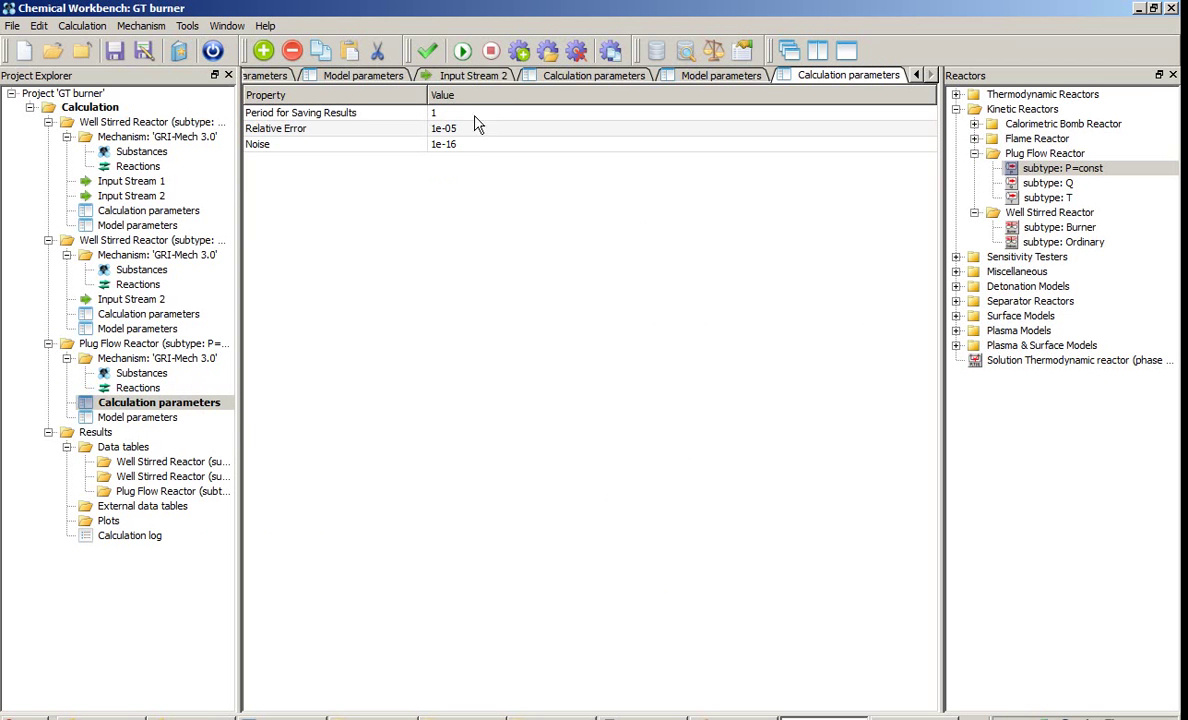
# Step: In the Plug Flow Reactor's model parameters, enter pressure 18 atm, length 100 cm and cross section 25 cm2
pyautogui.click(180, 421)
pyautogui.doubleClick(180, 421)
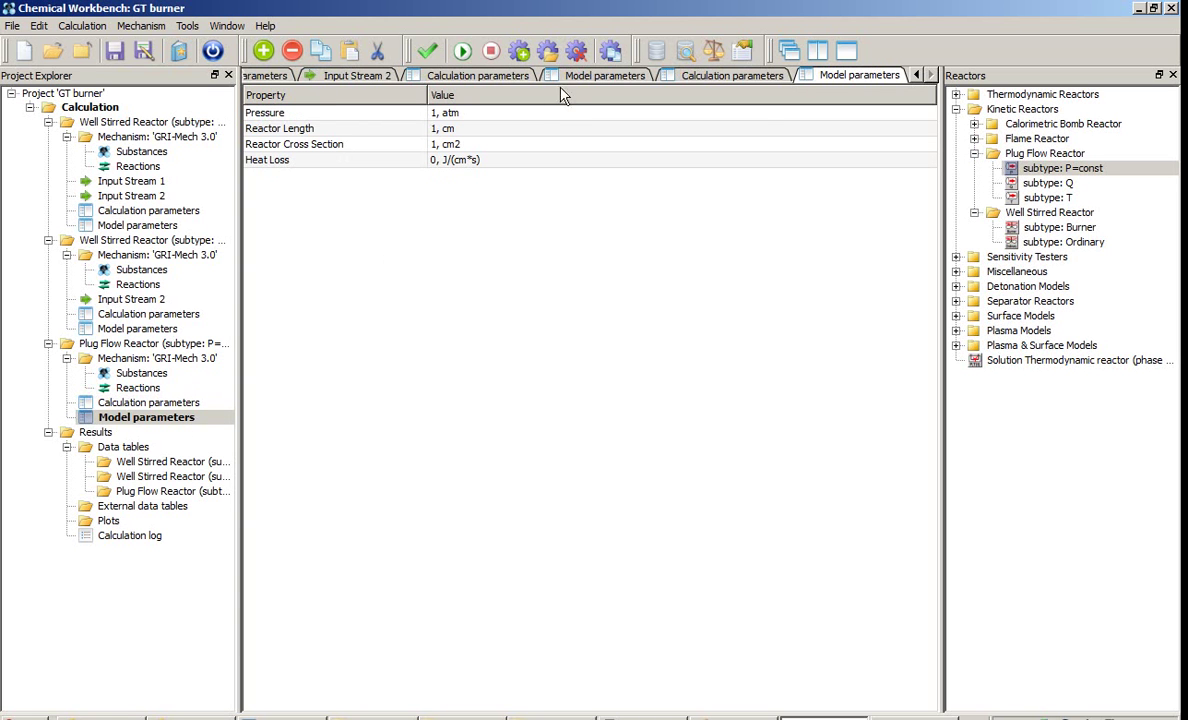
pyautogui.click(547, 112)
pyautogui.write('18')
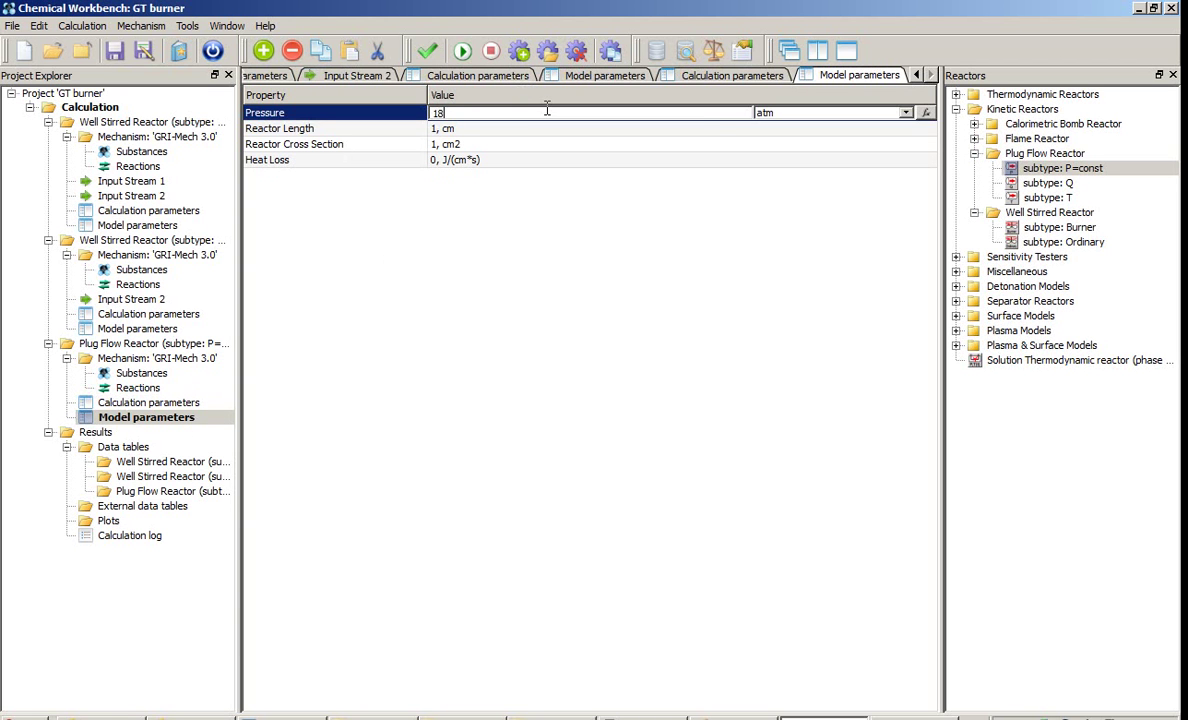
pyautogui.press('Return')
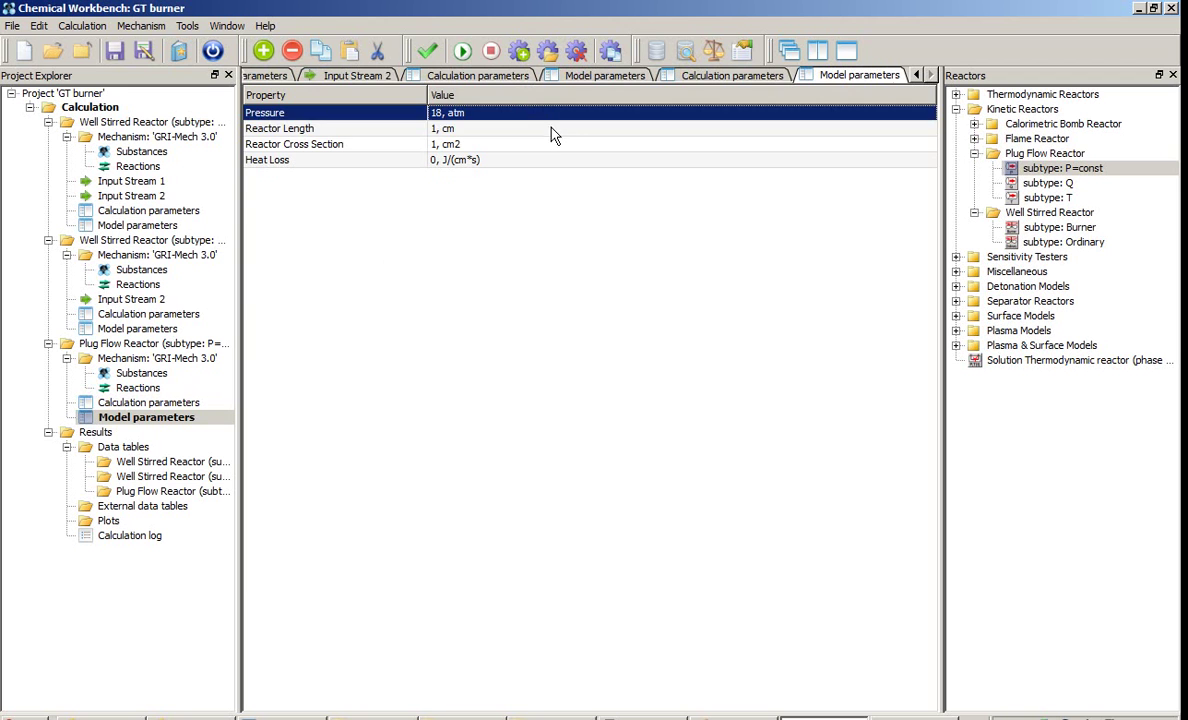
pyautogui.click(548, 128)
pyautogui.write('00')
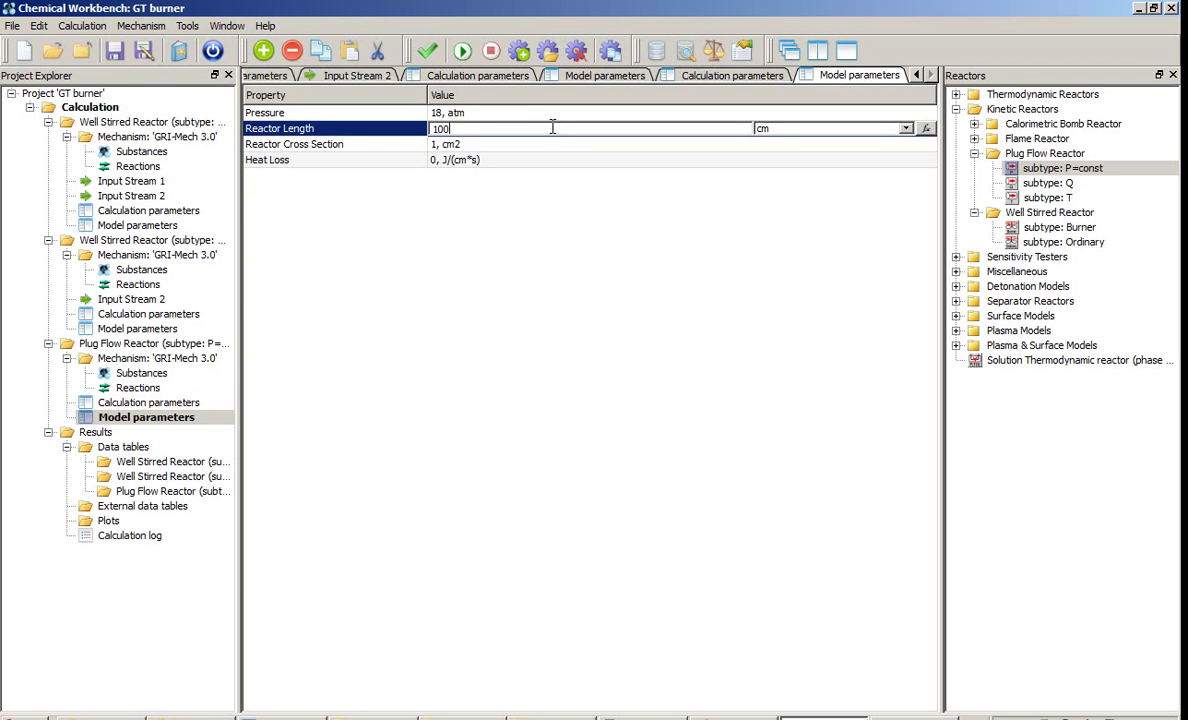
pyautogui.press('Return')
pyautogui.click(558, 148)
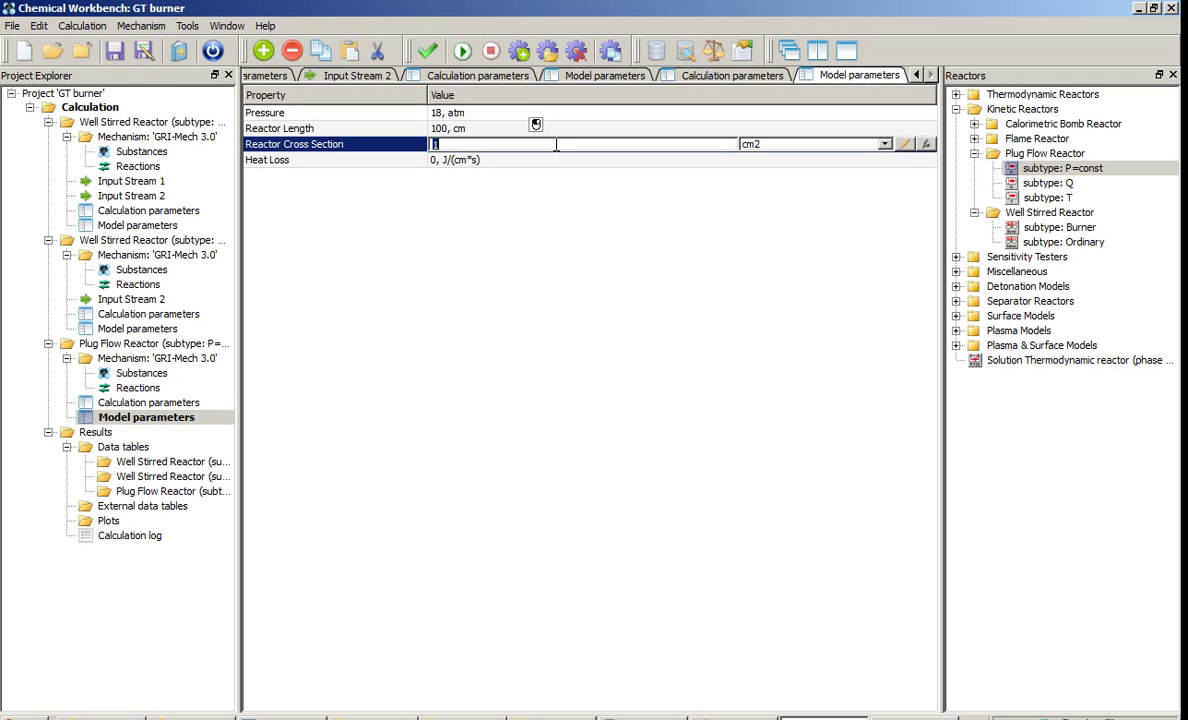
pyautogui.write('25')
pyautogui.press('Return')
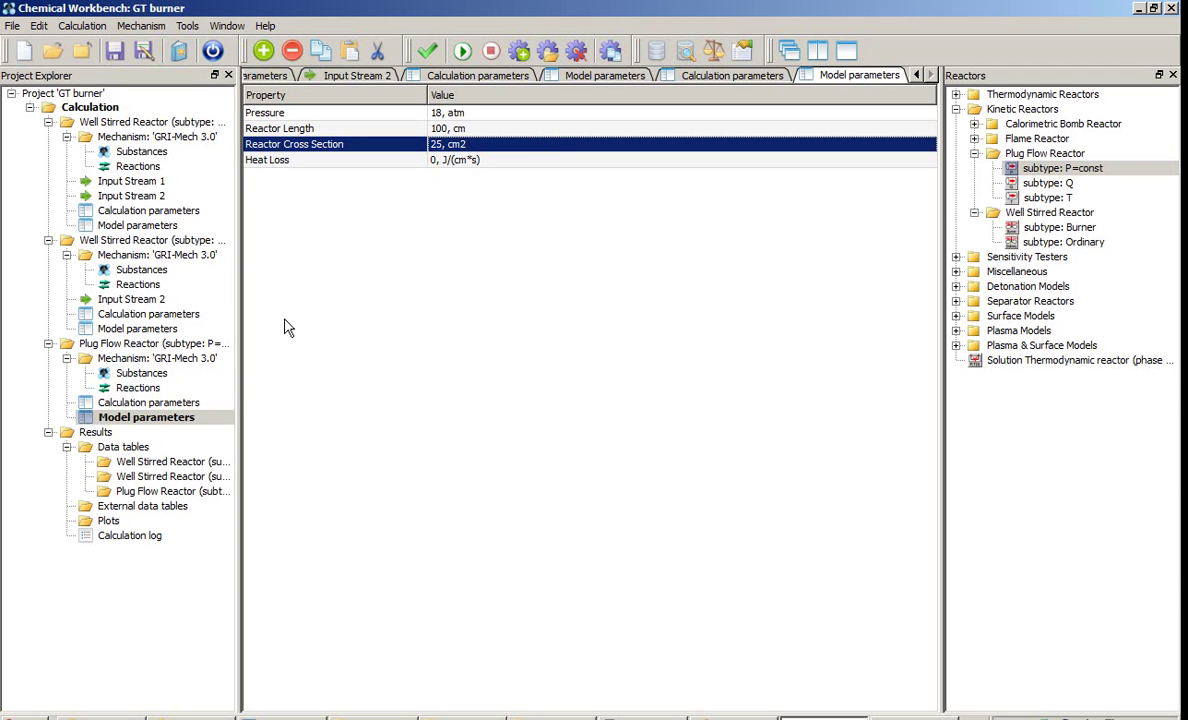
# Step: Run the full burner reactor chain calculation from the toolbar's Run current calculation button
pyautogui.click(464, 53)
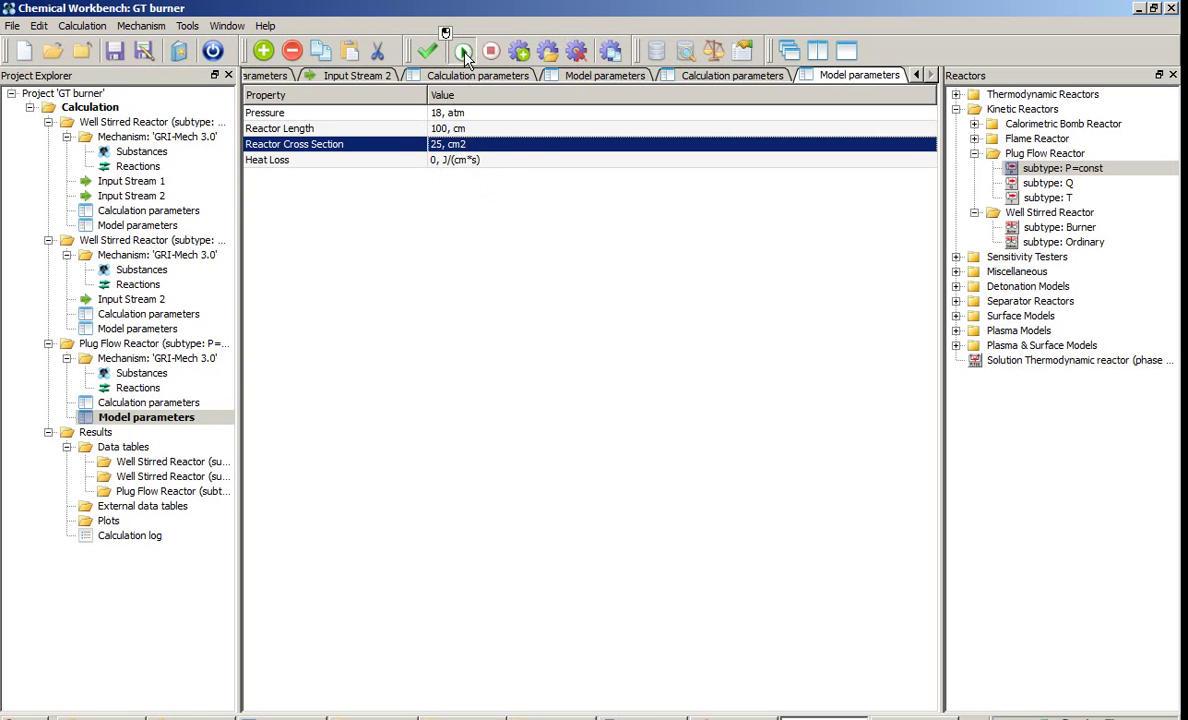